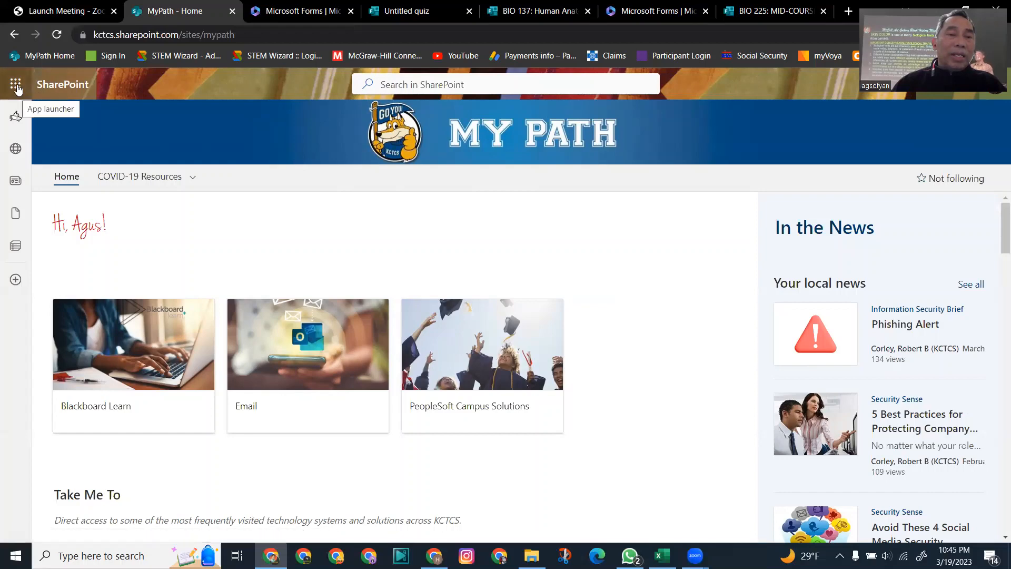
- Open Microsoft Forms from the SharePoint app launcher and create a new quiz
click(16, 85)
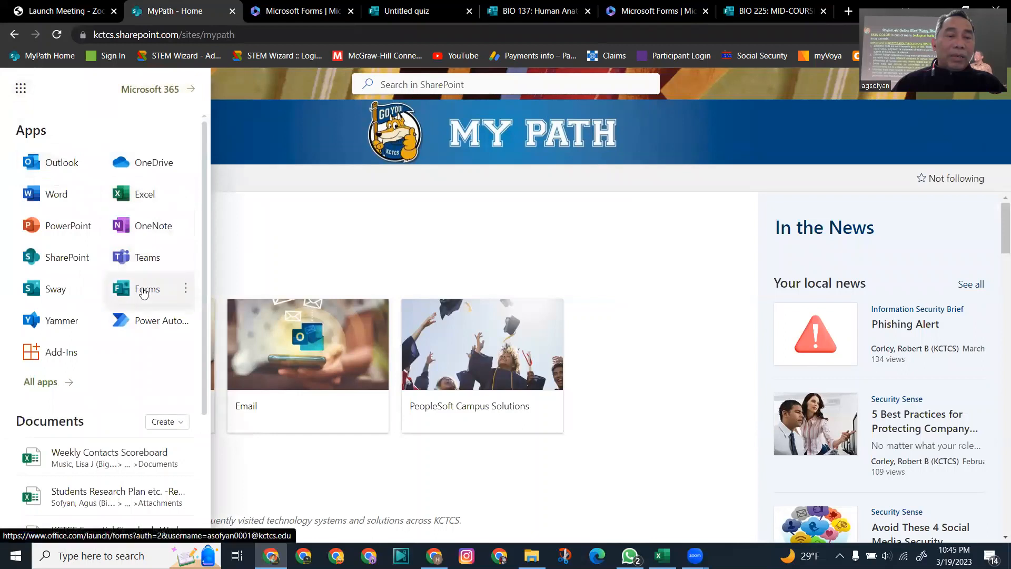
click(143, 291)
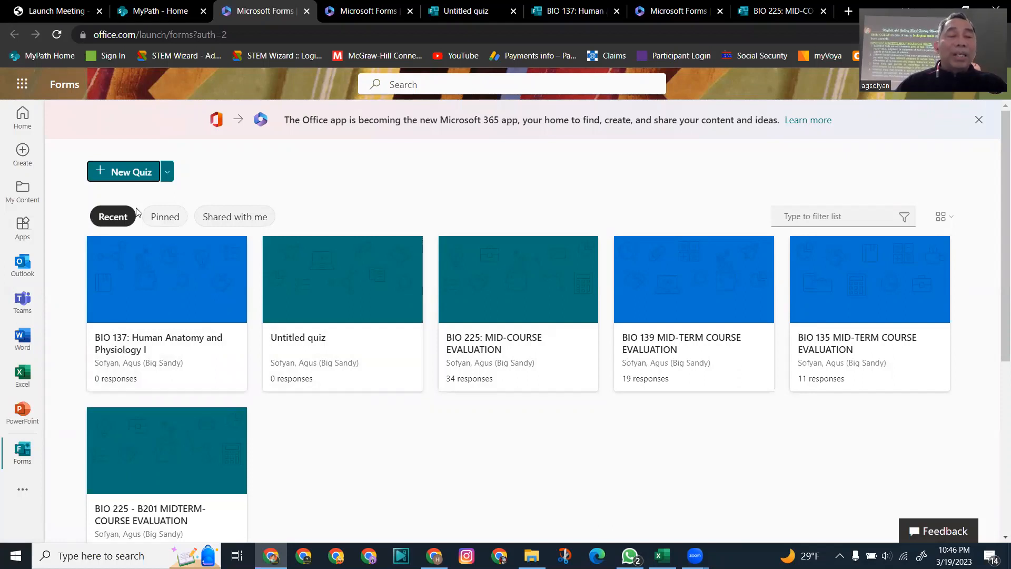
click(119, 172)
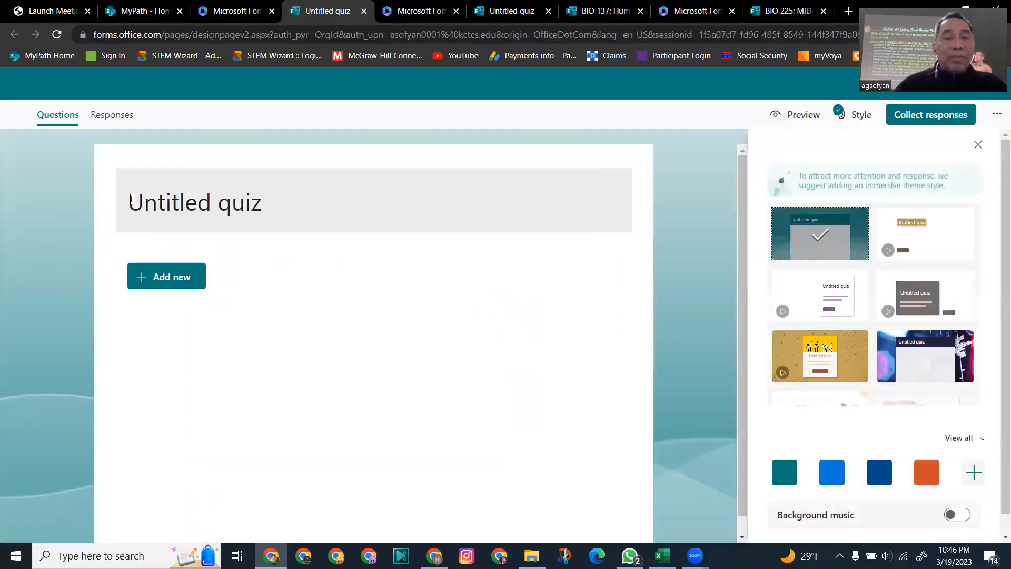
- Title the quiz "BIO 139: HUMAN ANATOMY AND PHYSIOLOGY II FALL 2023"
click(132, 199)
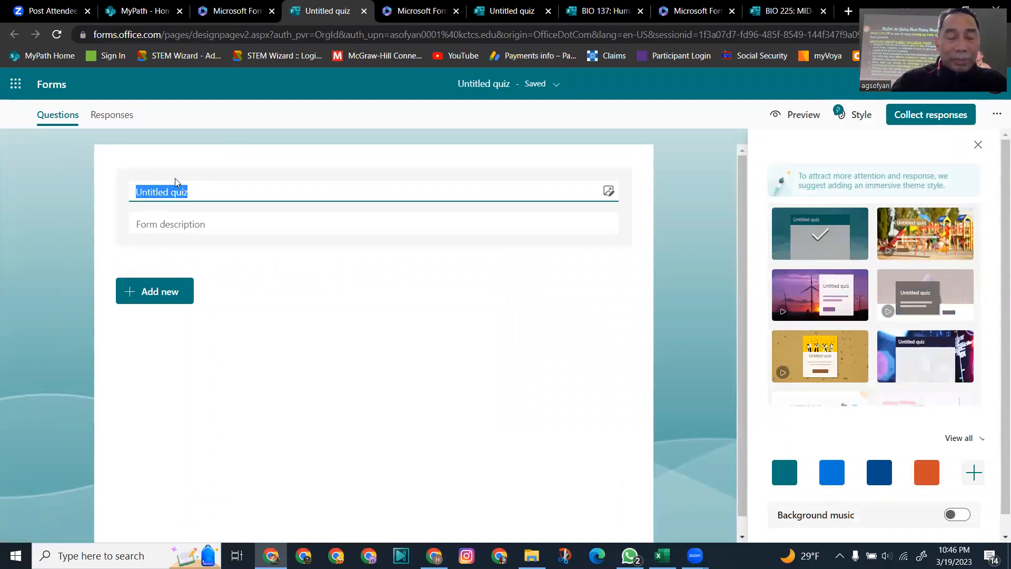
key(Caps_Lock)
text(BIO)
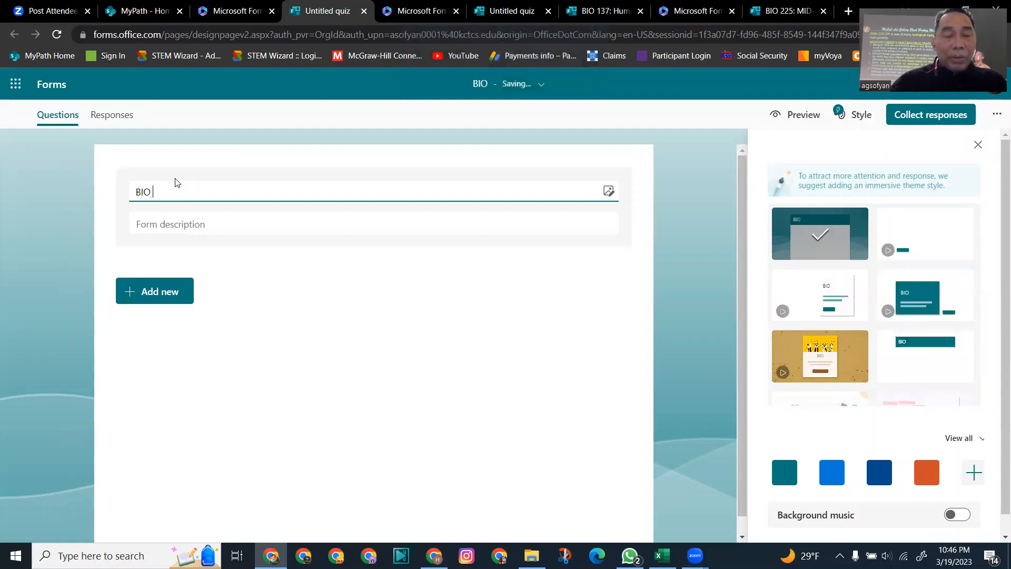
text( 1)
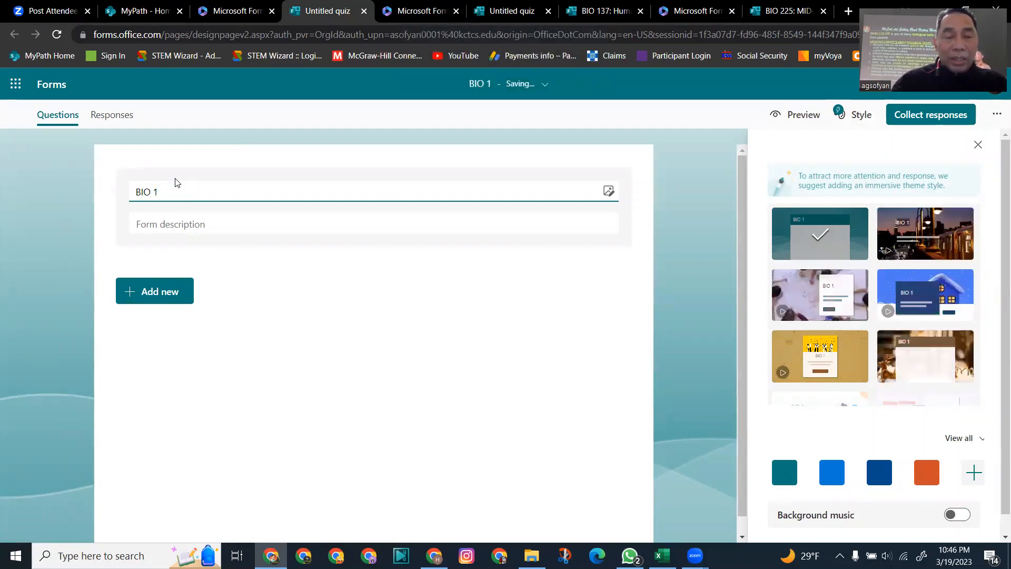
text(39)
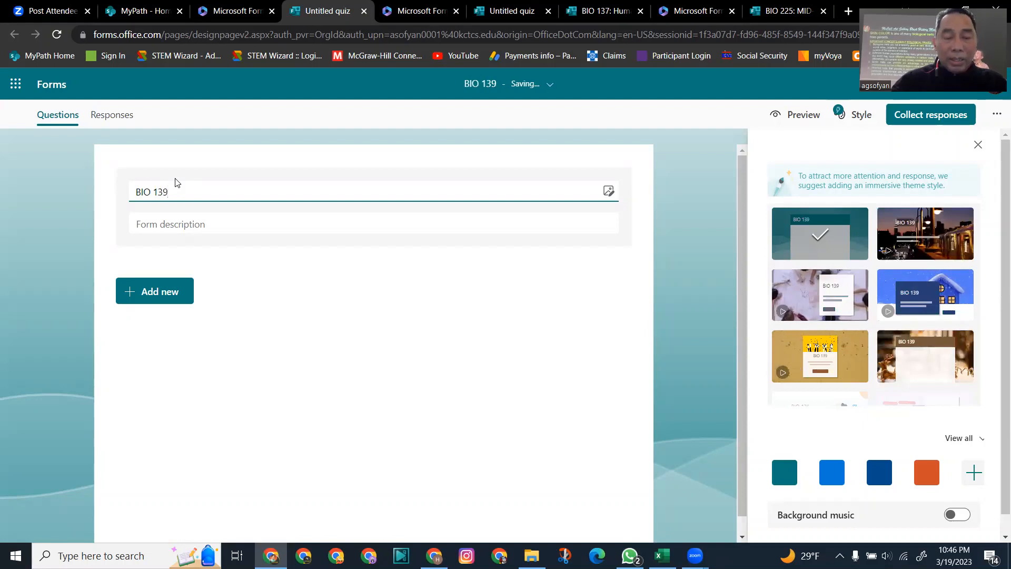
text(: HU)
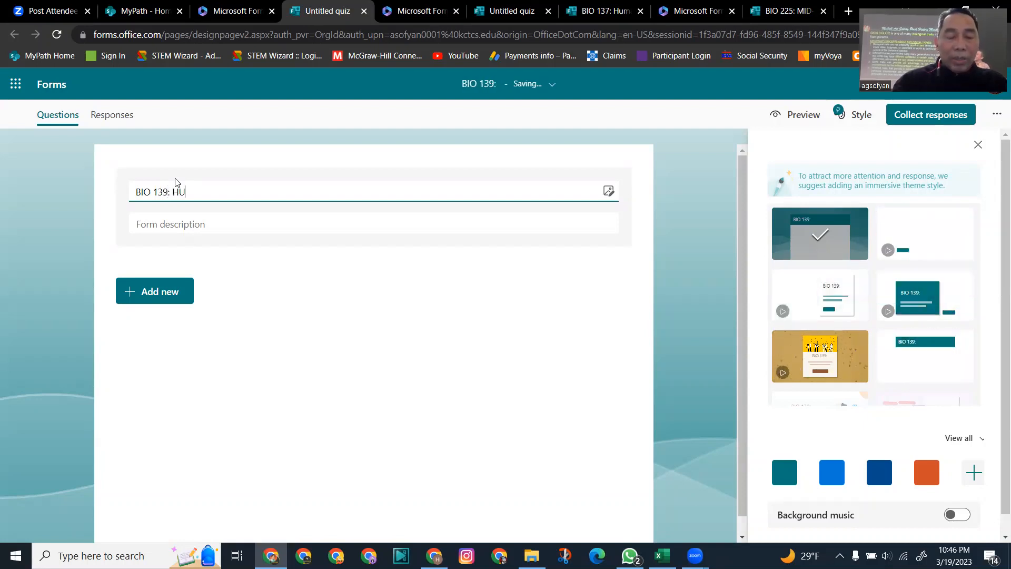
text(MAN ANATOMY)
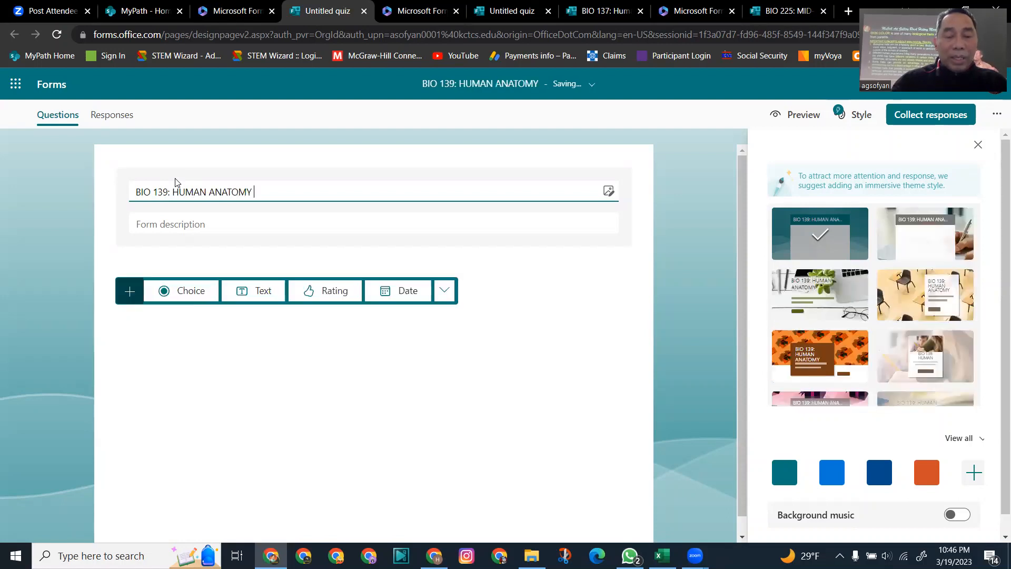
text( AND P)
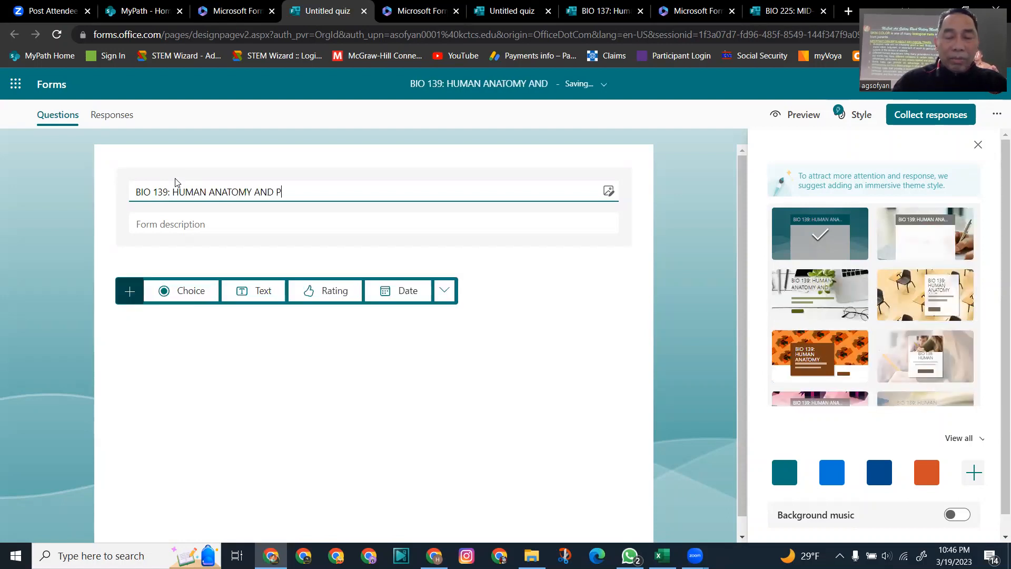
text(HYSIOLOGY II)
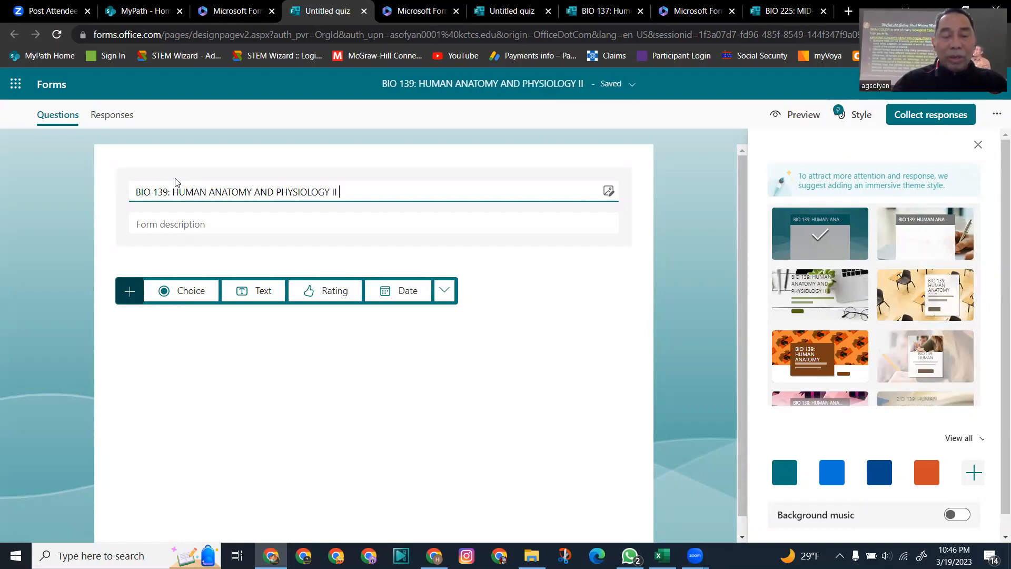
text( FALL)
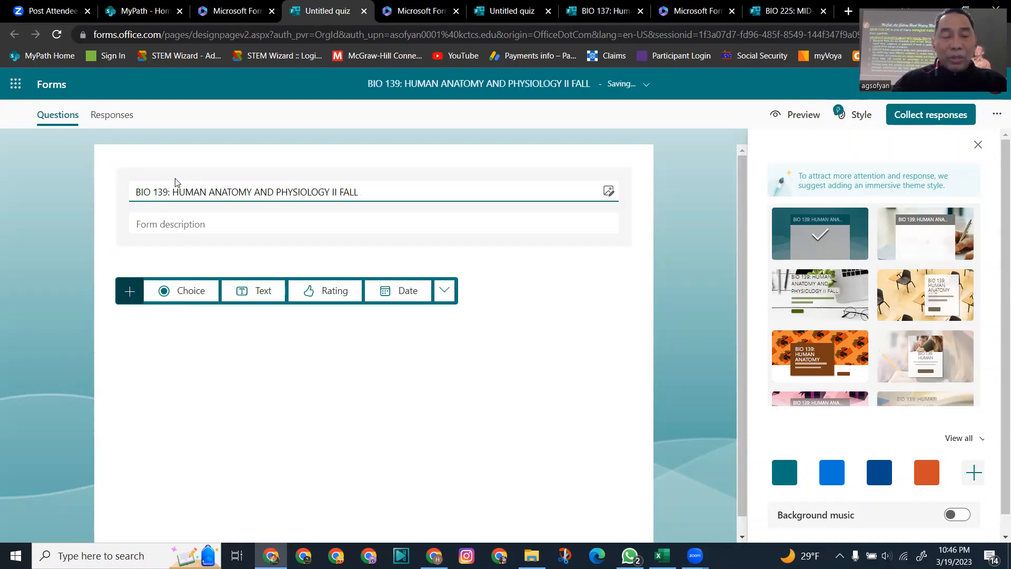
text( 2023)
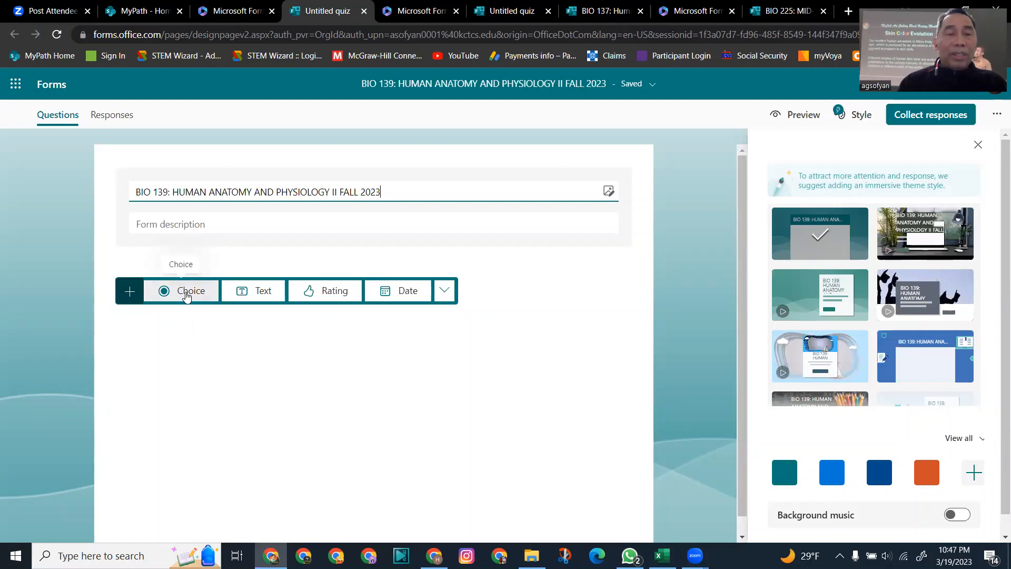
- Add a choice question to the quiz and copy the text of question 1 from the BIO 225: MID-COURSE EVALUATION form
click(185, 293)
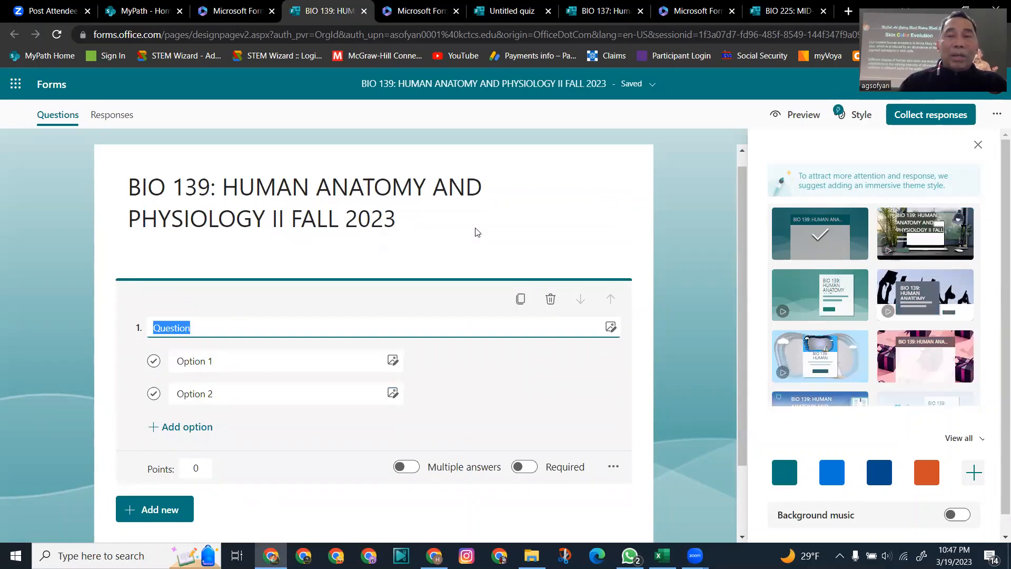
click(791, 22)
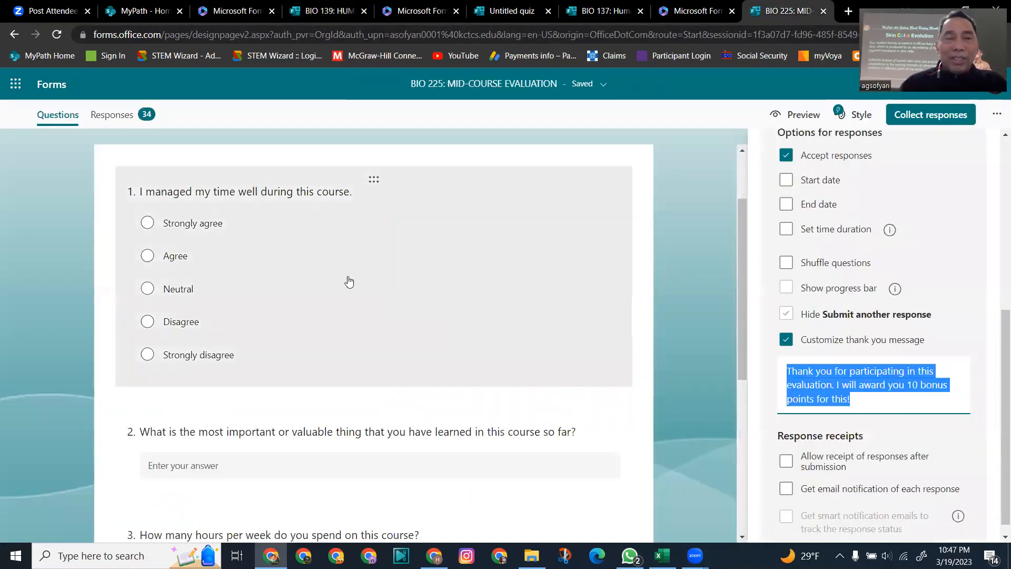
click(188, 200)
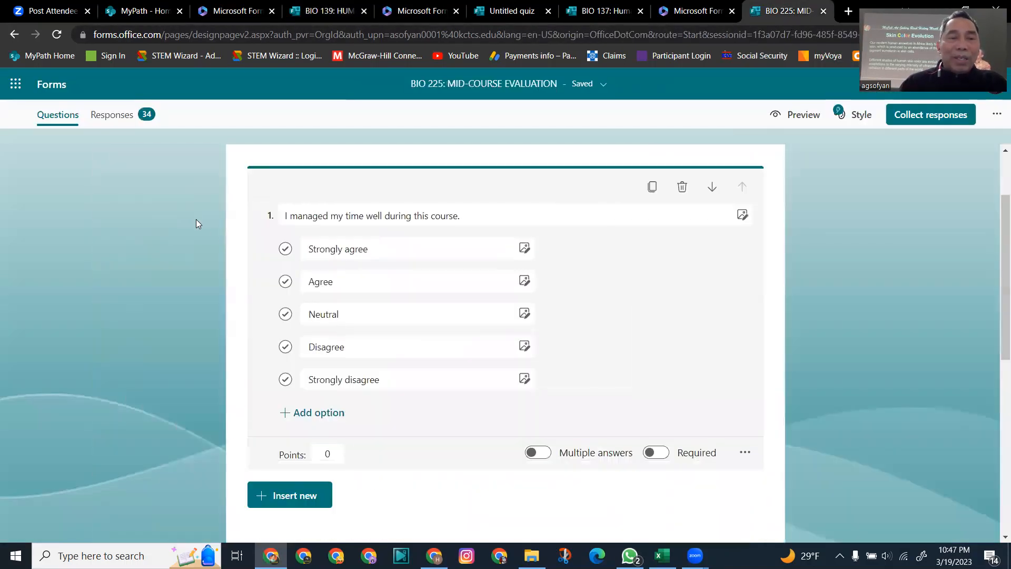
triple_click(286, 214)
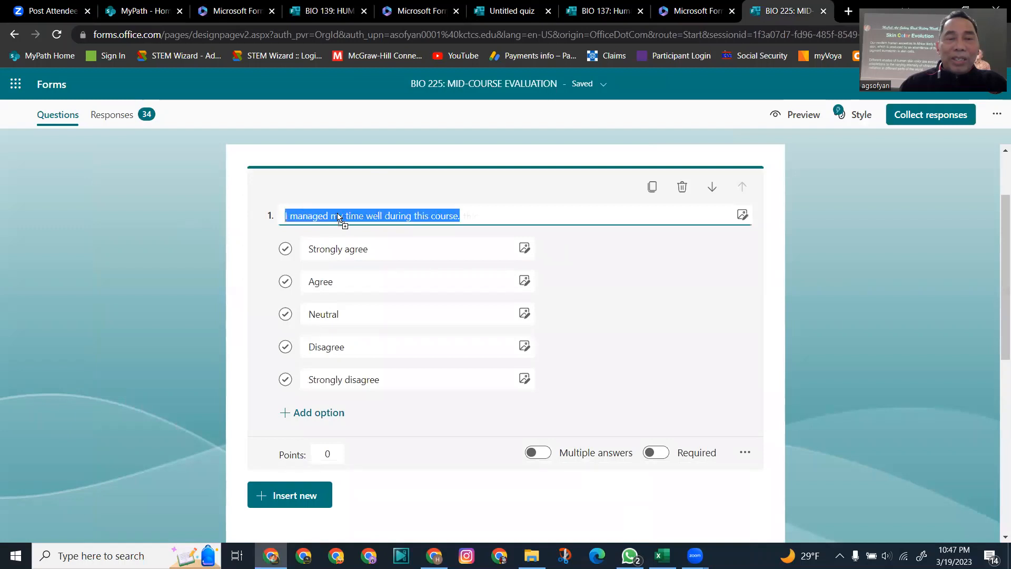
right_click(341, 215)
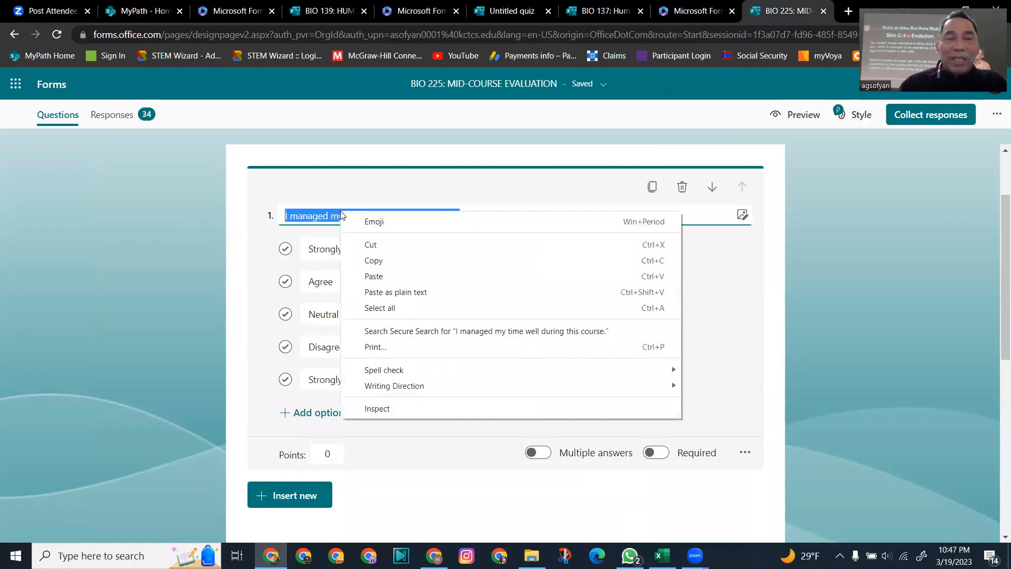
click(385, 262)
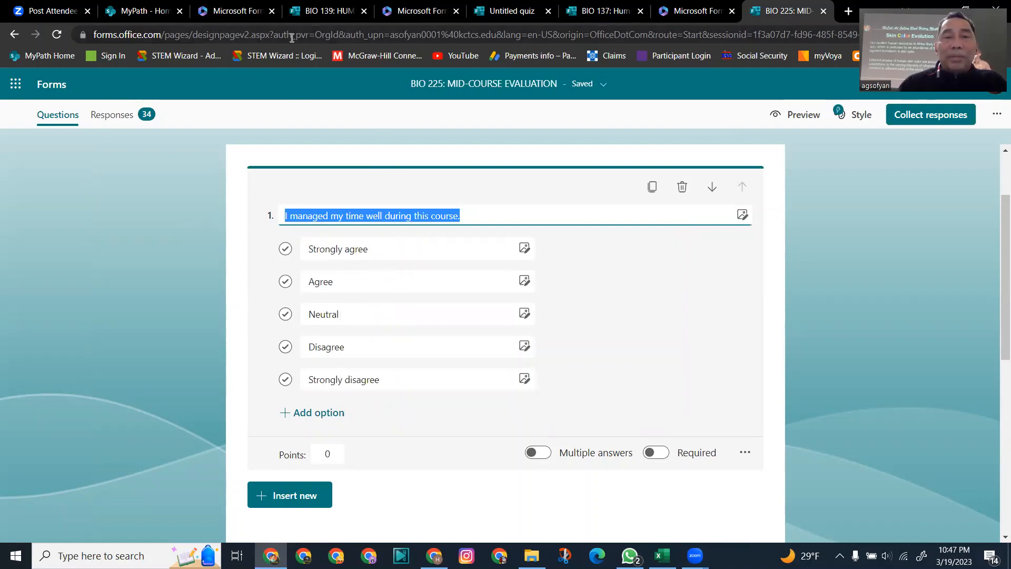
- Paste "I managed my time well during this course." as question 1 of the BIO 139 quiz and add all suggested agreement options
click(311, 19)
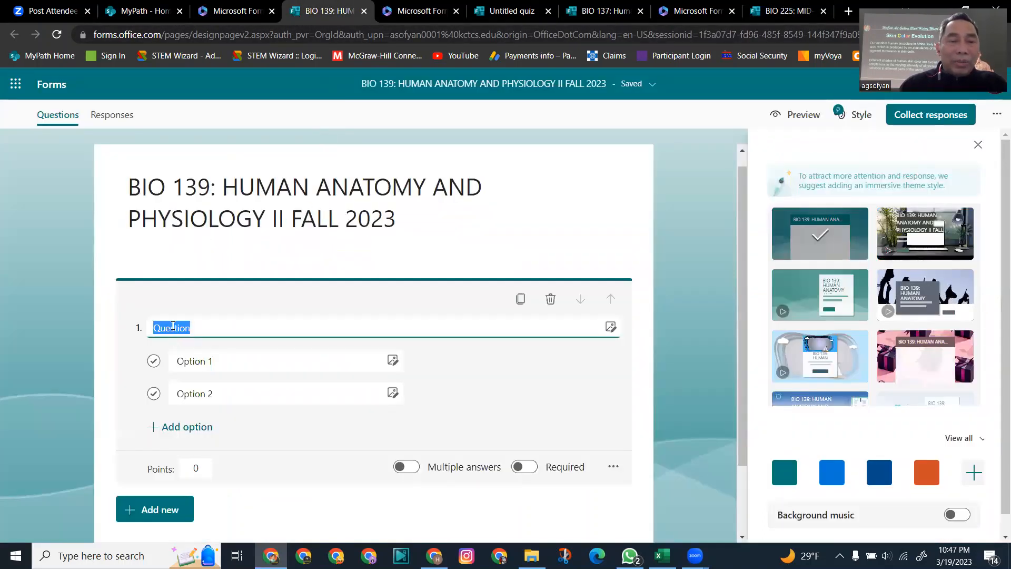
right_click(173, 326)
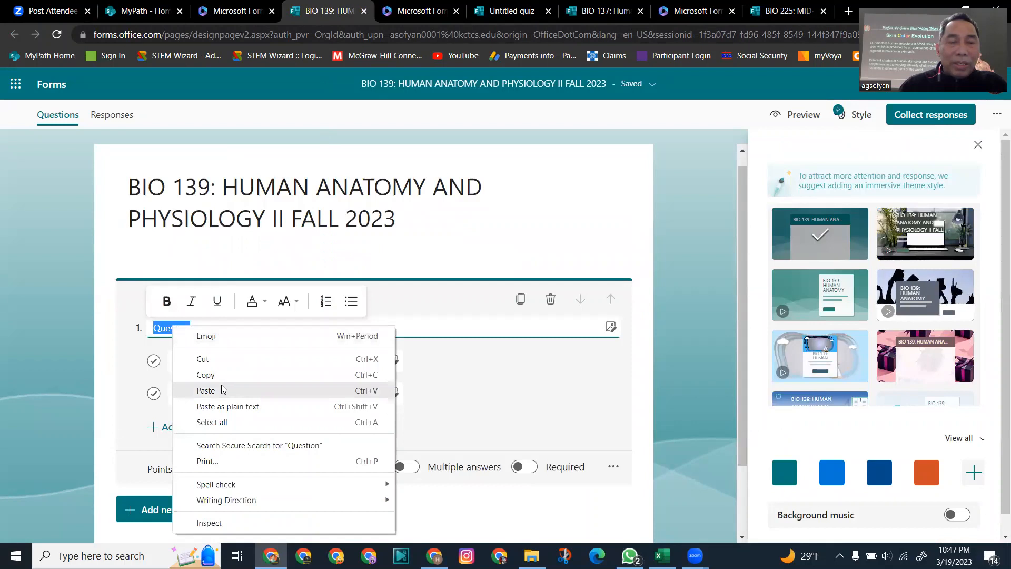
click(206, 390)
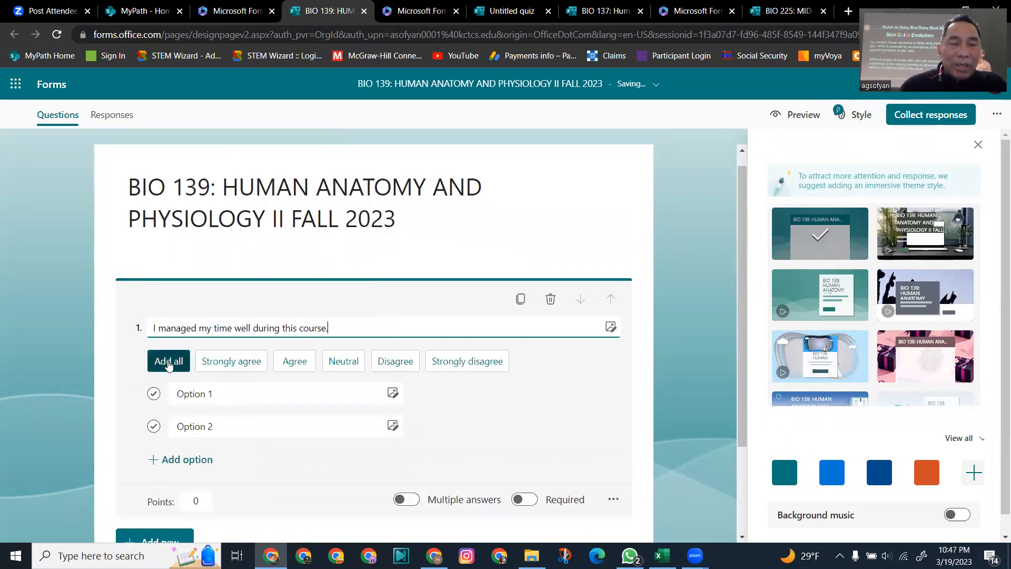
click(167, 362)
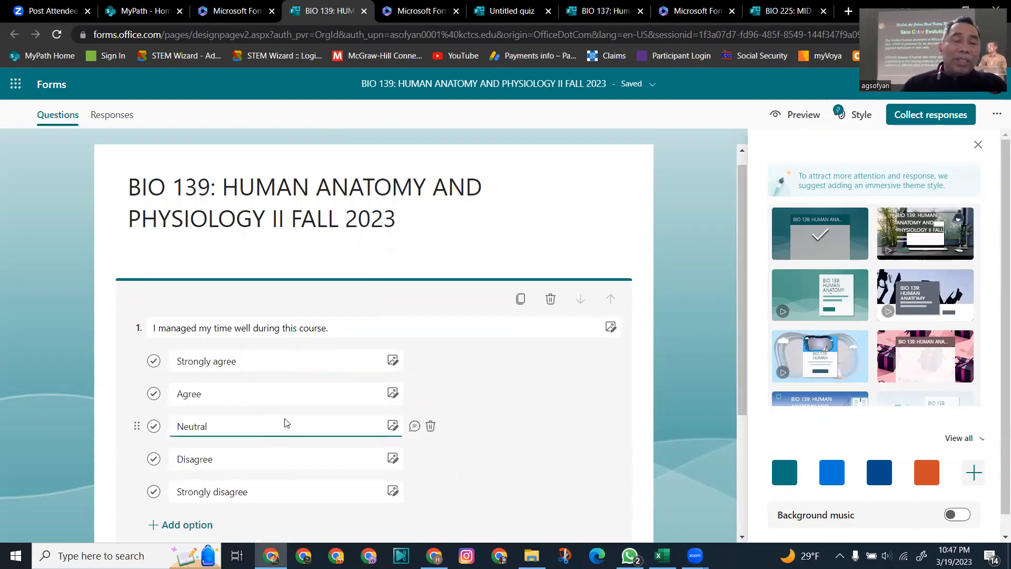
- Add a text question below question 1 of the BIO 139 quiz
scroll(508, 440, down, 2)
scroll(510, 425, down, 1)
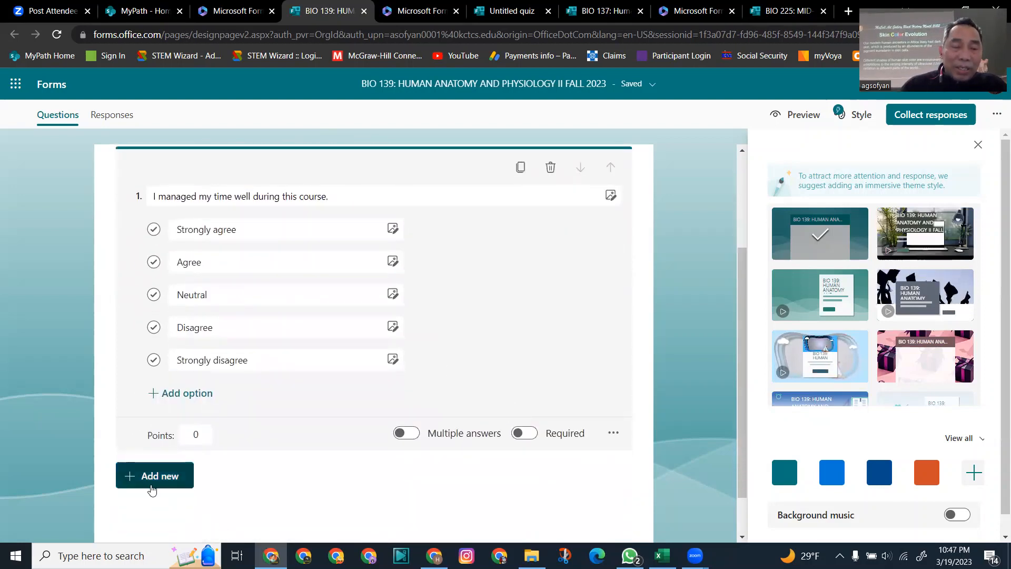
click(151, 479)
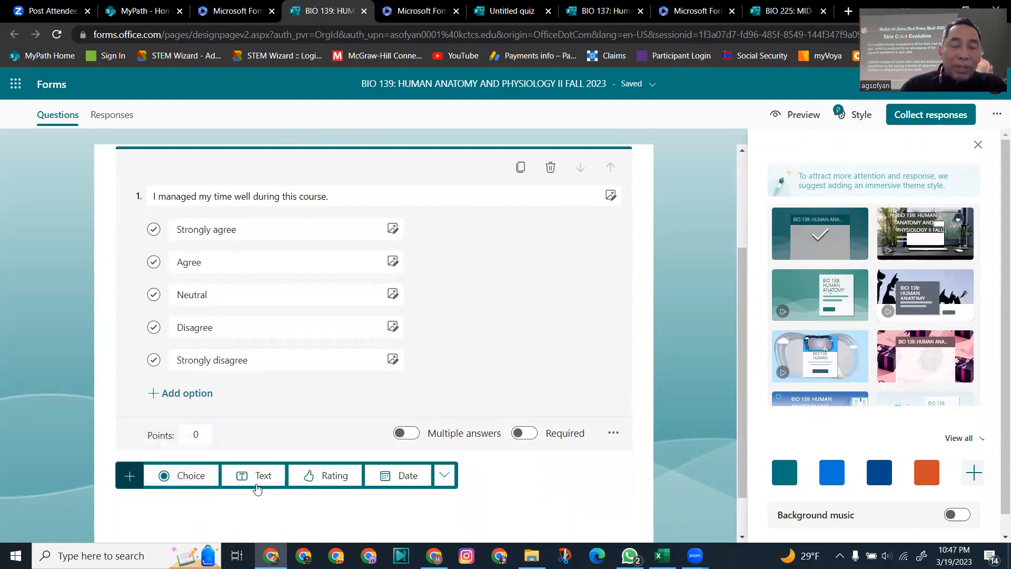
click(256, 477)
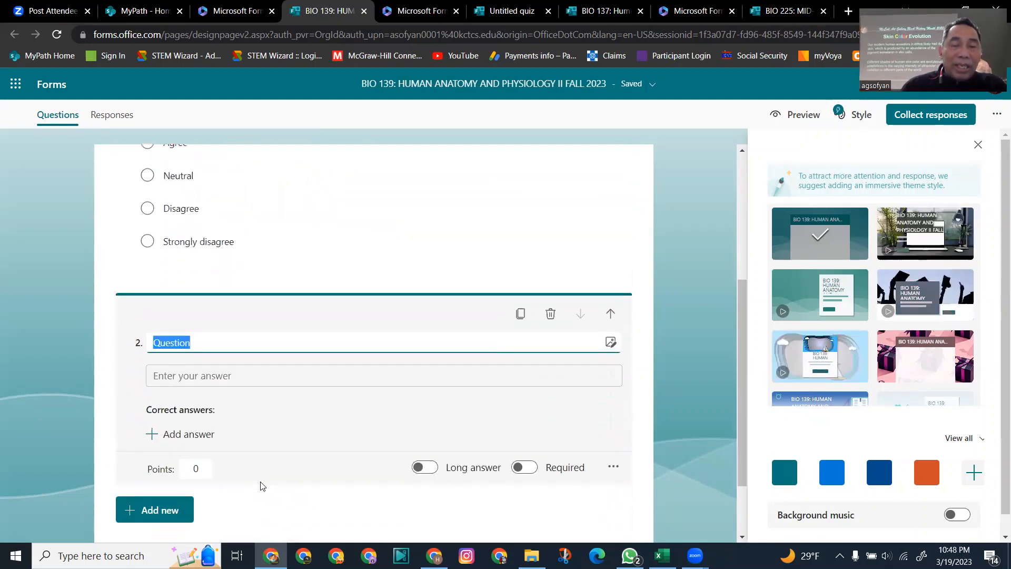
- Copy the text of question 2, about the most important or valuable thing learned, from the BIO 225: MID-COURSE EVALUATION form
click(777, 20)
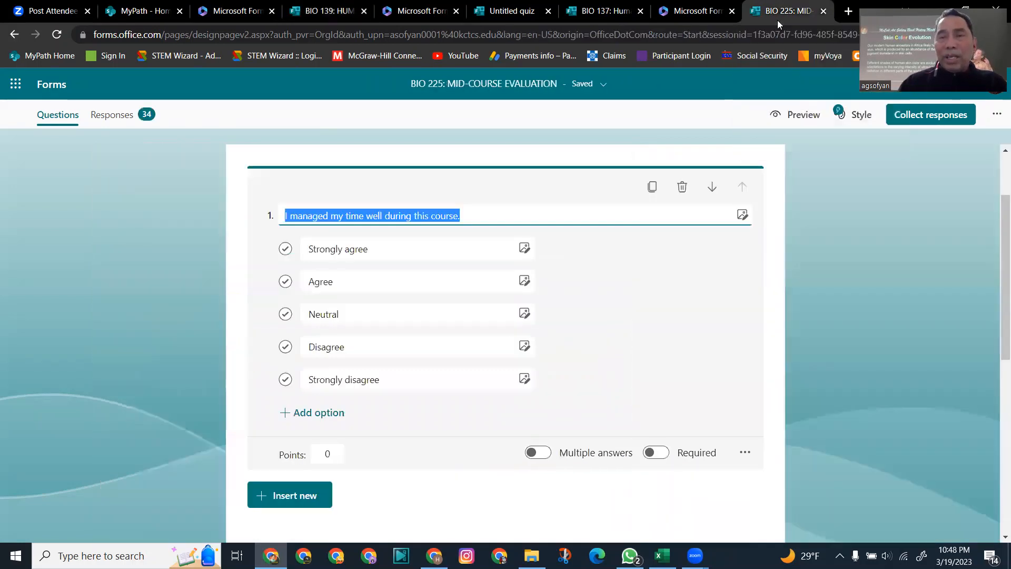
scroll(331, 374, down, 5)
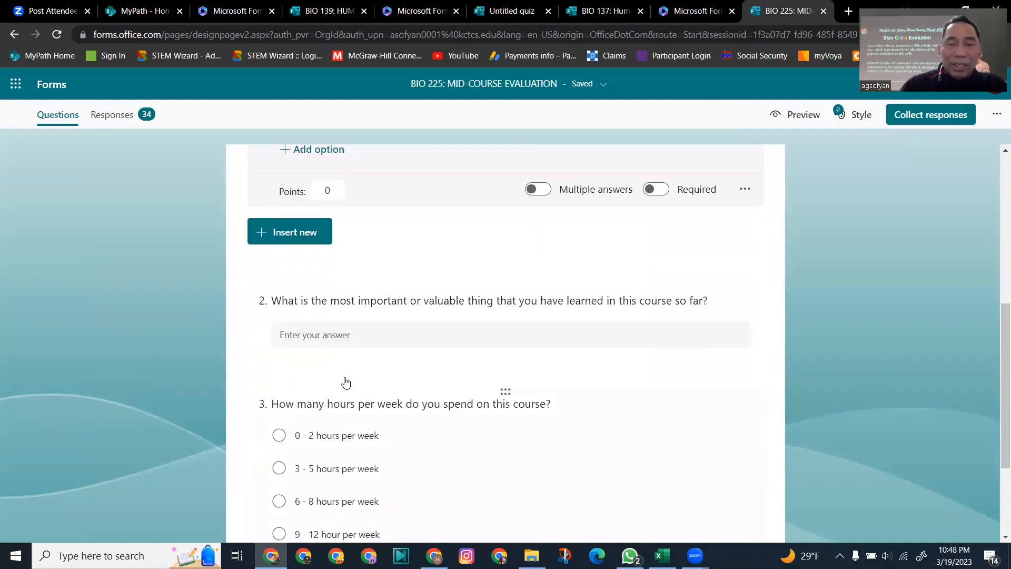
click(324, 302)
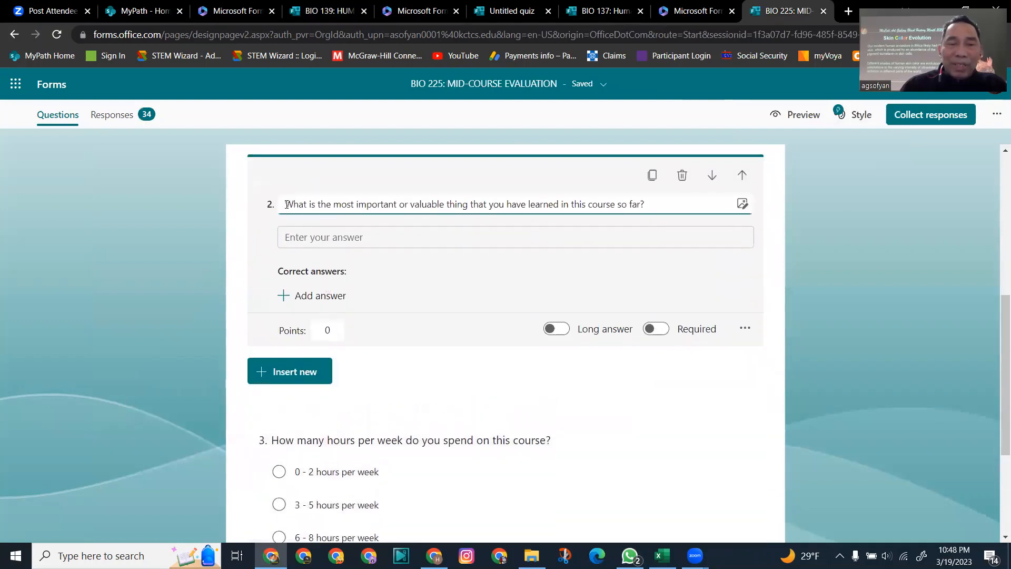
triple_click(287, 204)
right_click(316, 207)
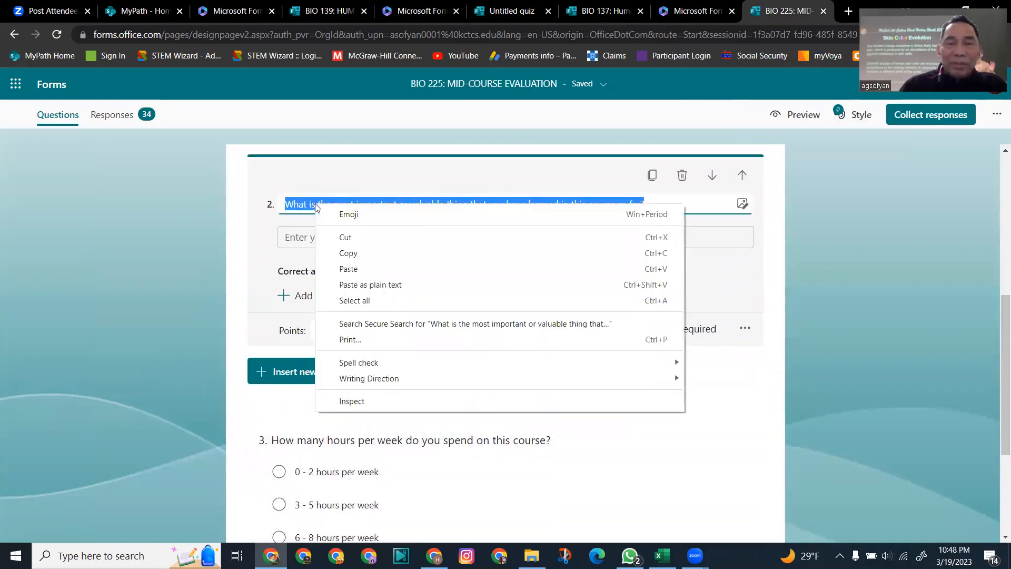
click(348, 252)
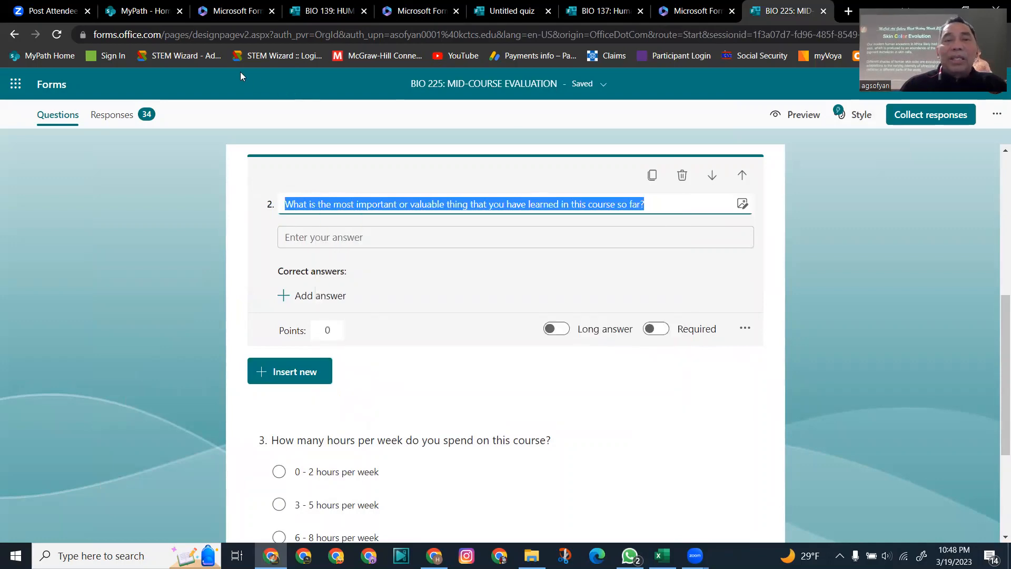
- Paste "What is the most important or valuable thing that you have learned in this course so far?" as question 2 of the BIO 139 quiz
click(147, 11)
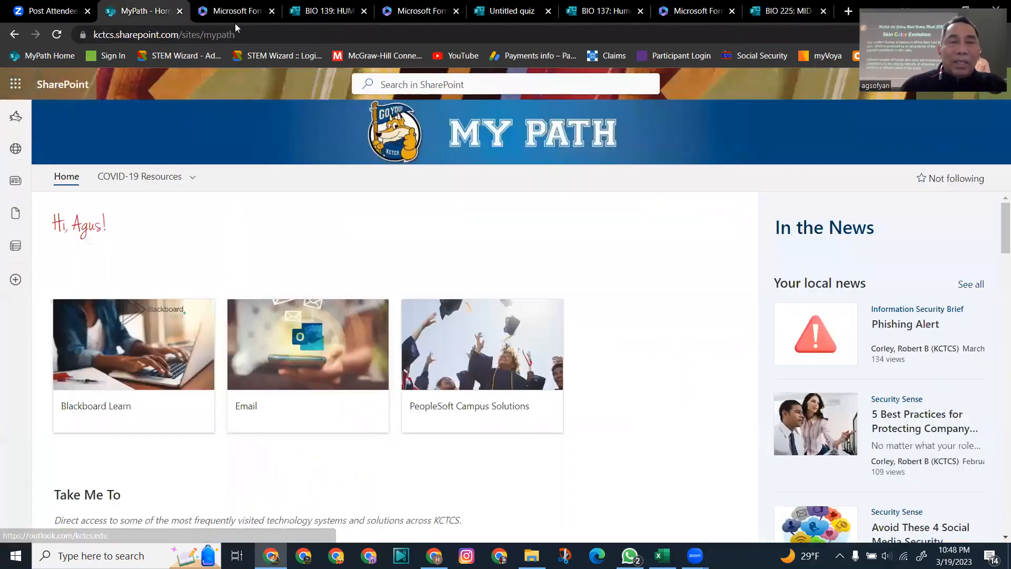
click(322, 11)
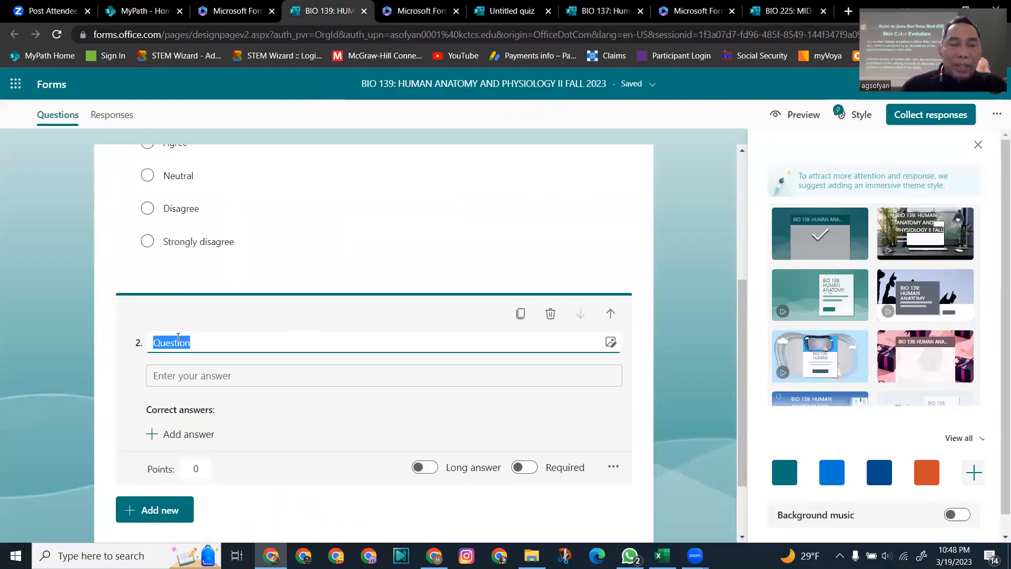
right_click(178, 337)
click(216, 199)
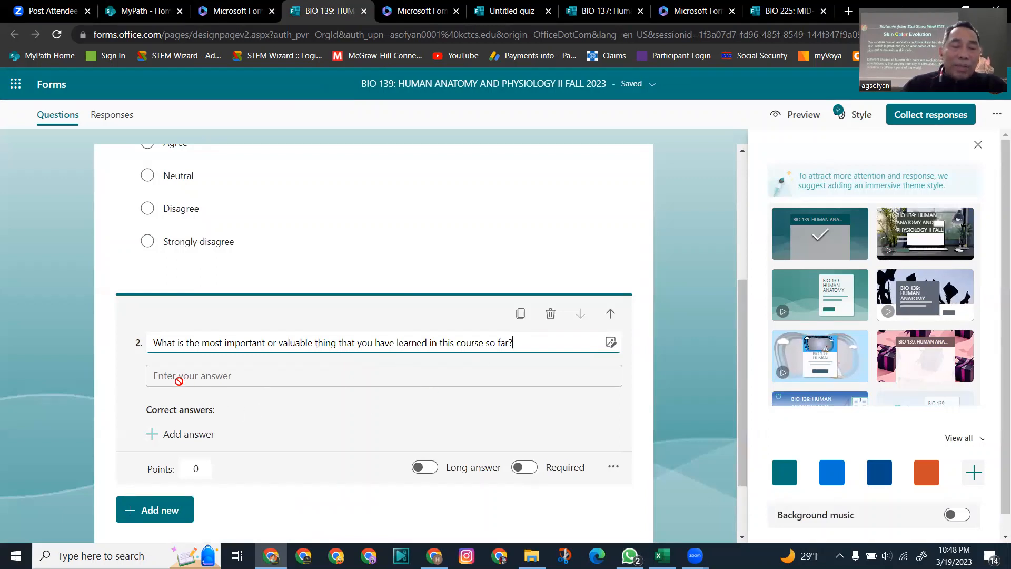
scroll(286, 440, down, 1)
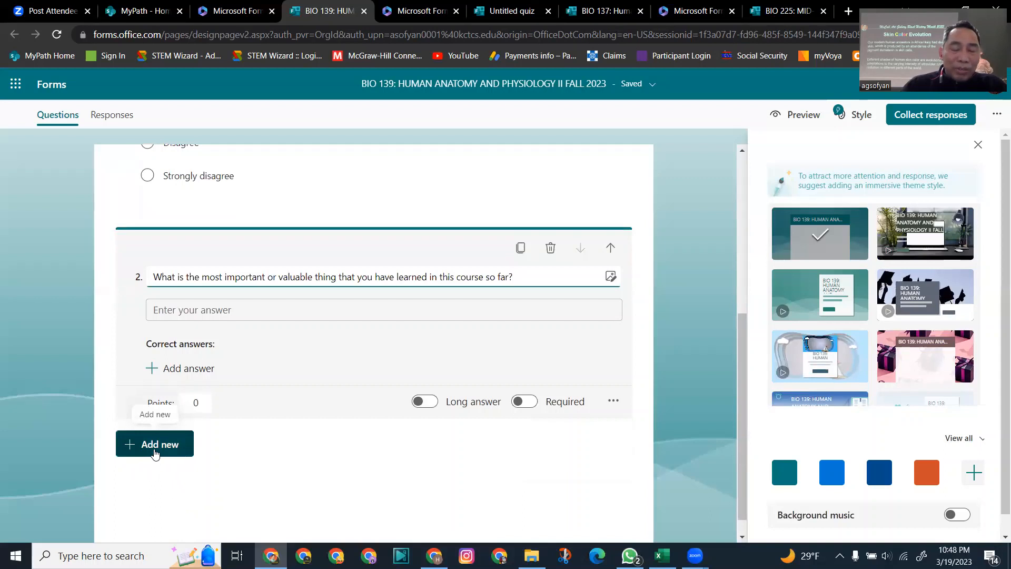
- Add a choice question below question 2 of the BIO 139 quiz
click(154, 447)
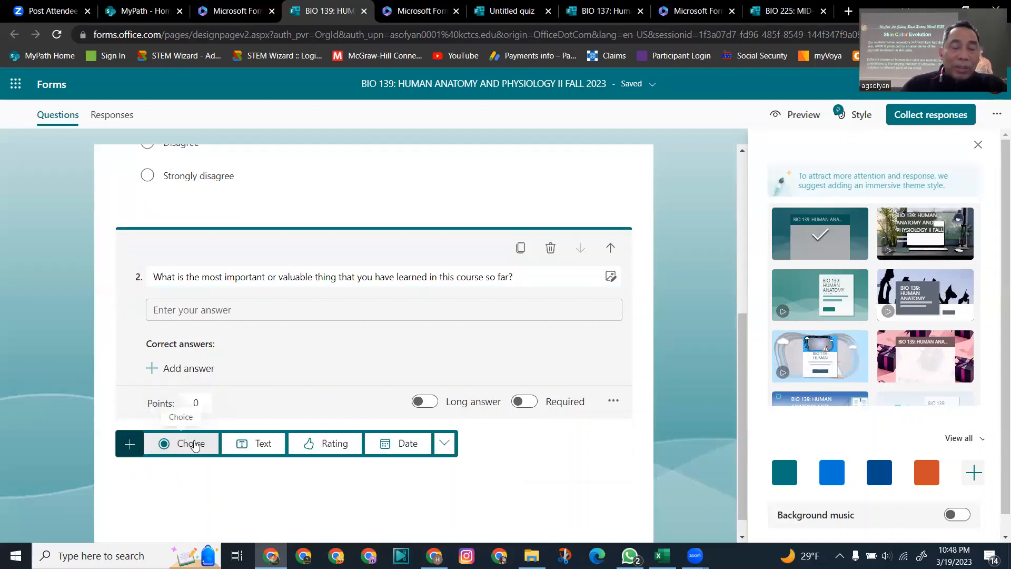
click(193, 444)
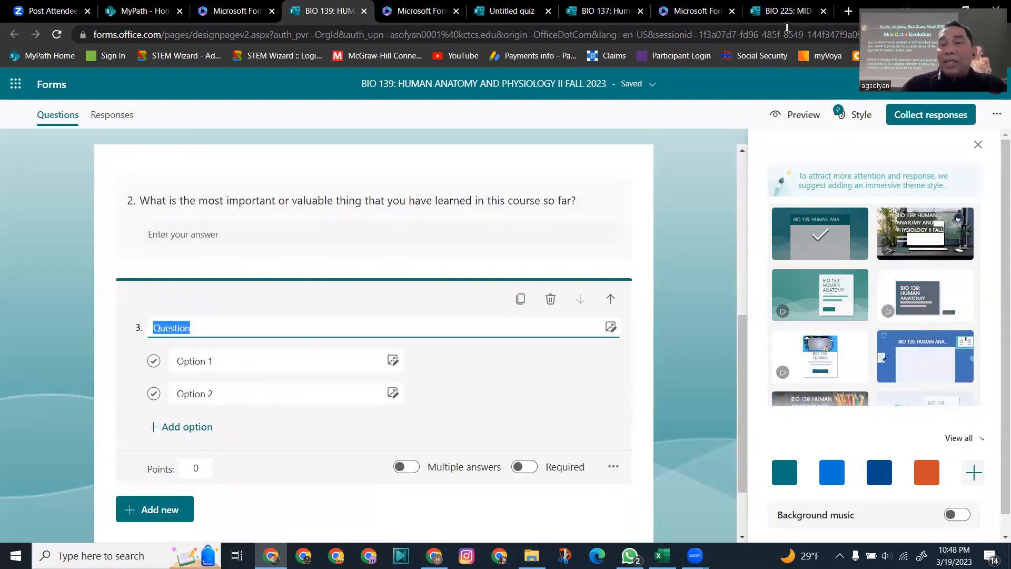
- Copy the text of question 3, about hours spent per week, from the BIO 225: MID-COURSE EVALUATION form
click(785, 11)
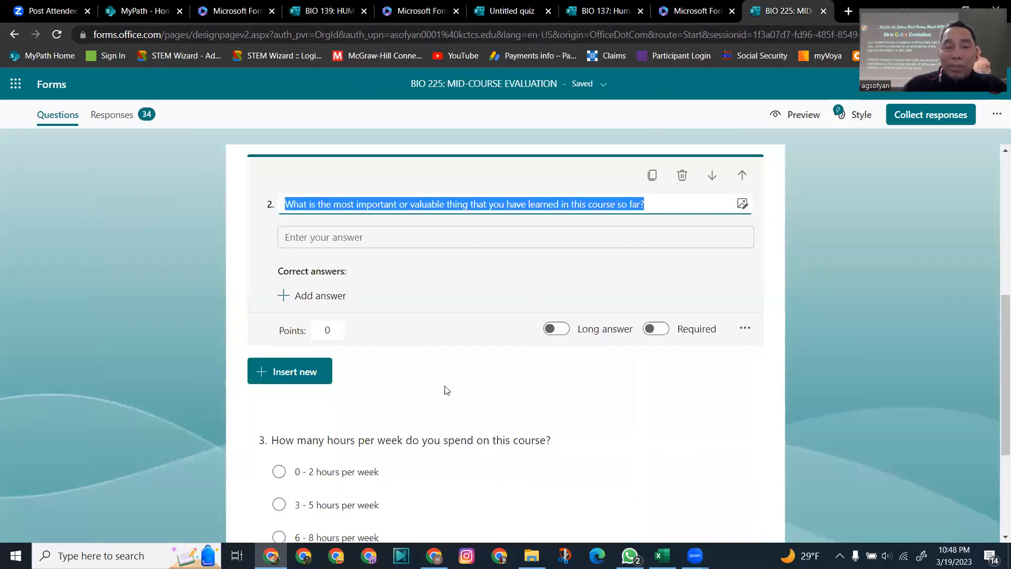
scroll(495, 410, down, 3)
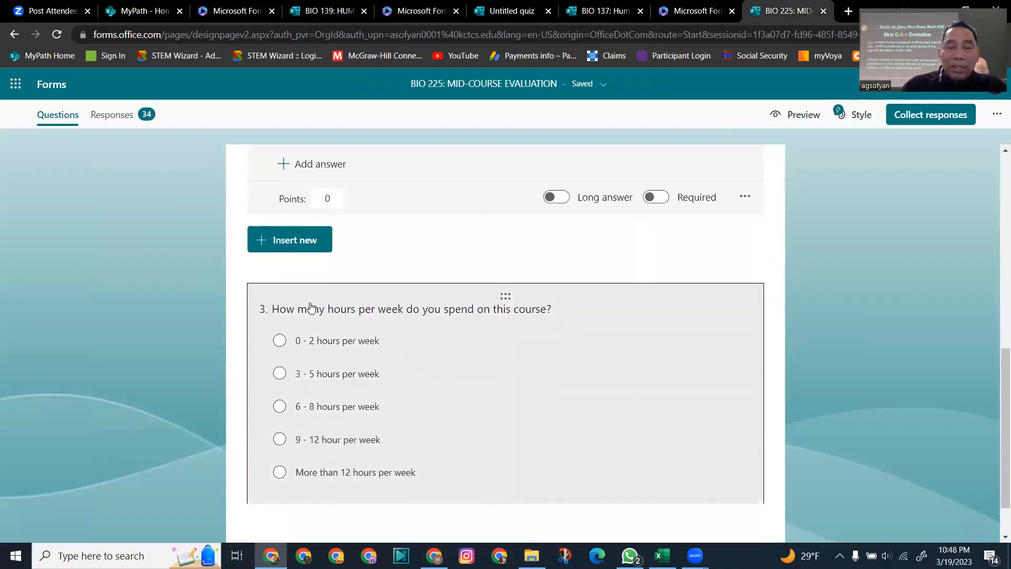
click(311, 307)
triple_click(287, 204)
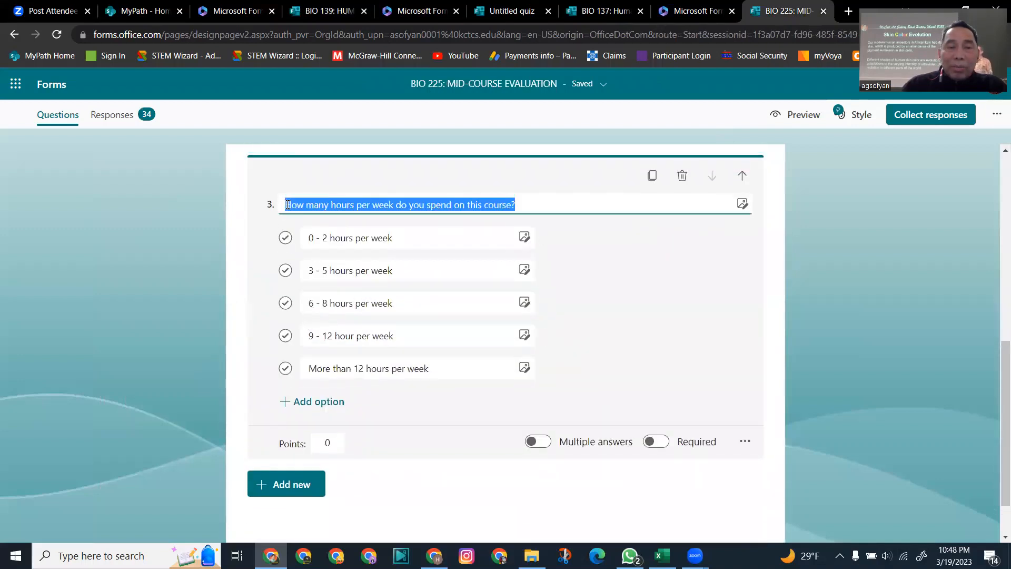
right_click(390, 204)
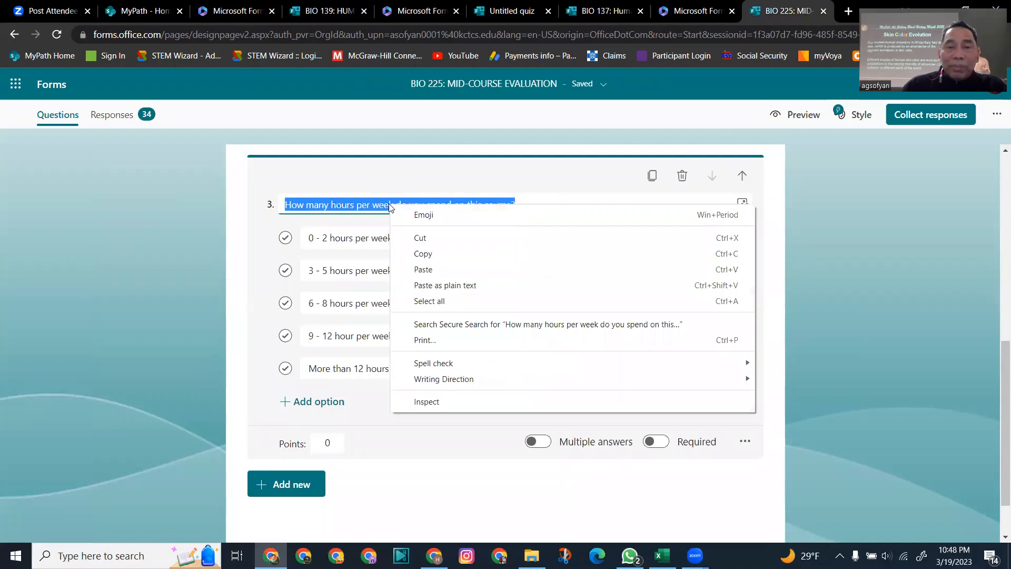
click(422, 255)
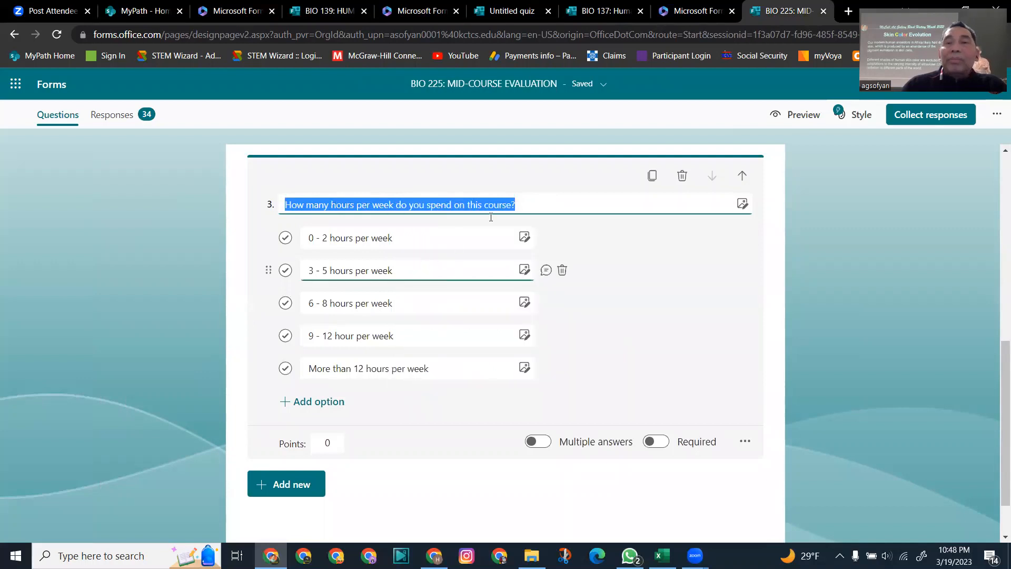
- Paste "How many hours per week do you spend on this course?" as question 3 of the BIO 139 quiz
click(296, 19)
right_click(170, 329)
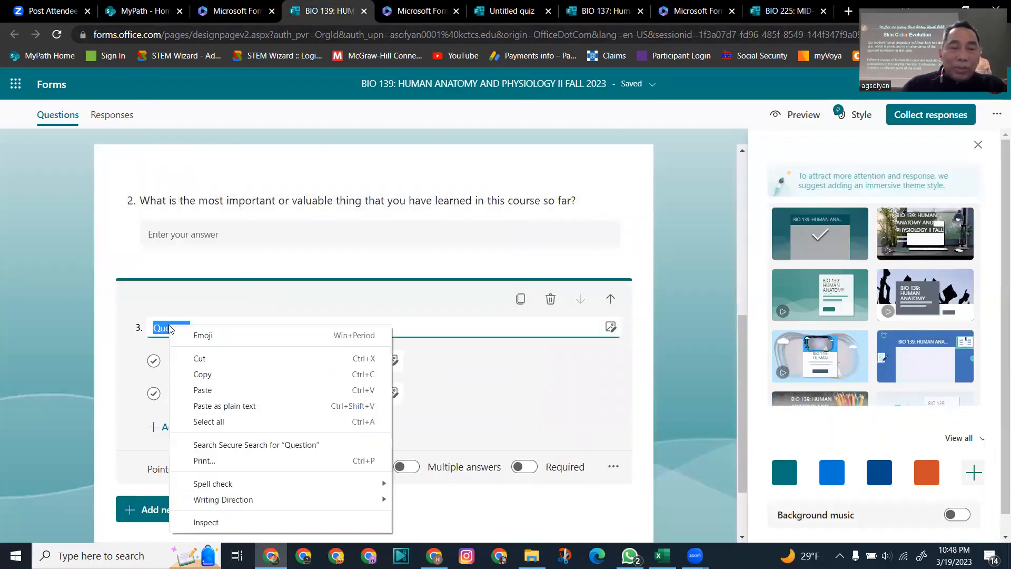
click(221, 391)
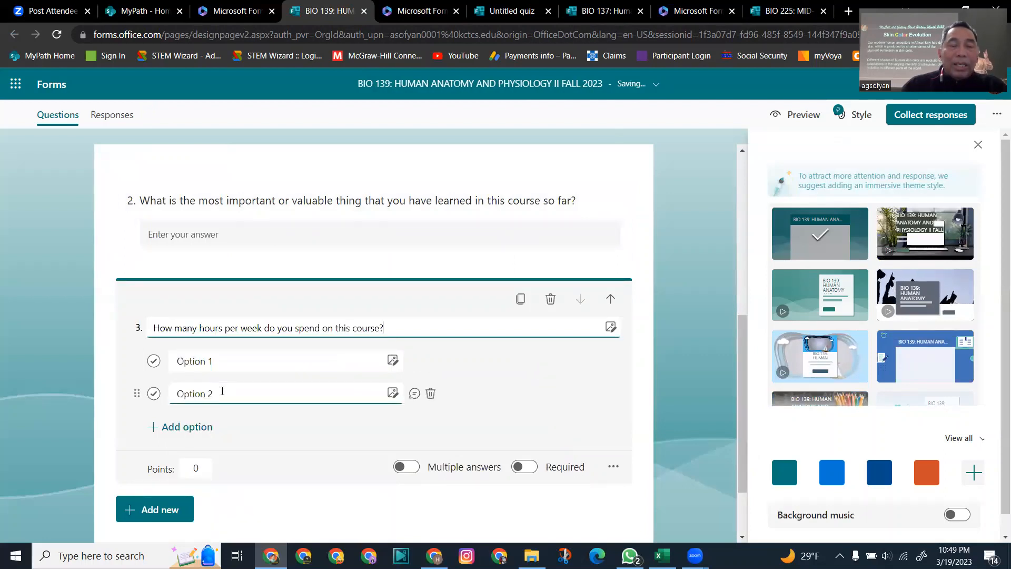
- Copy the first answer option, "0 - 2 hours per week", from question 3 of the BIO 225: MID-COURSE EVALUATION form
click(788, 20)
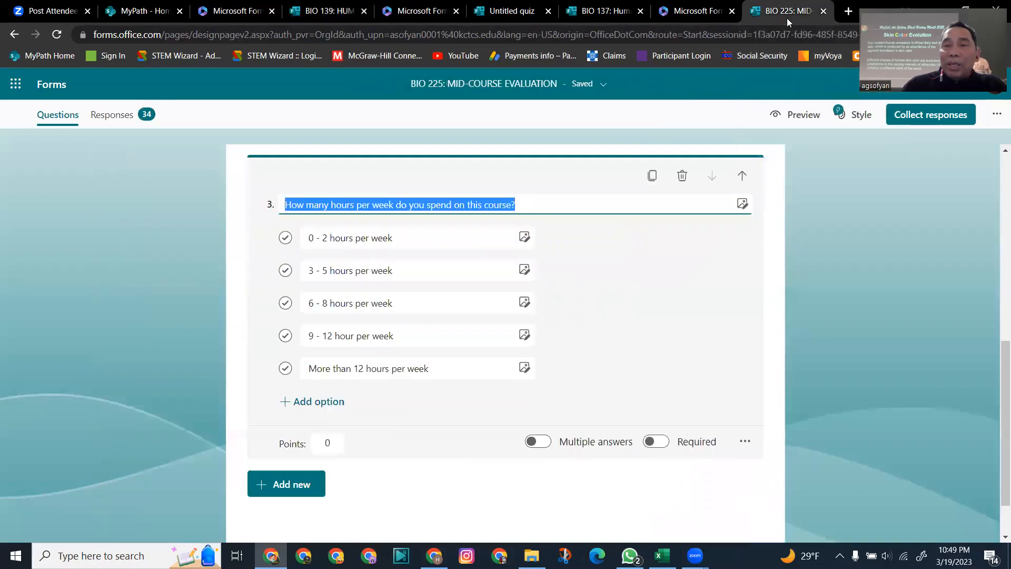
click(369, 238)
drag(401, 237, 311, 238)
right_click(321, 240)
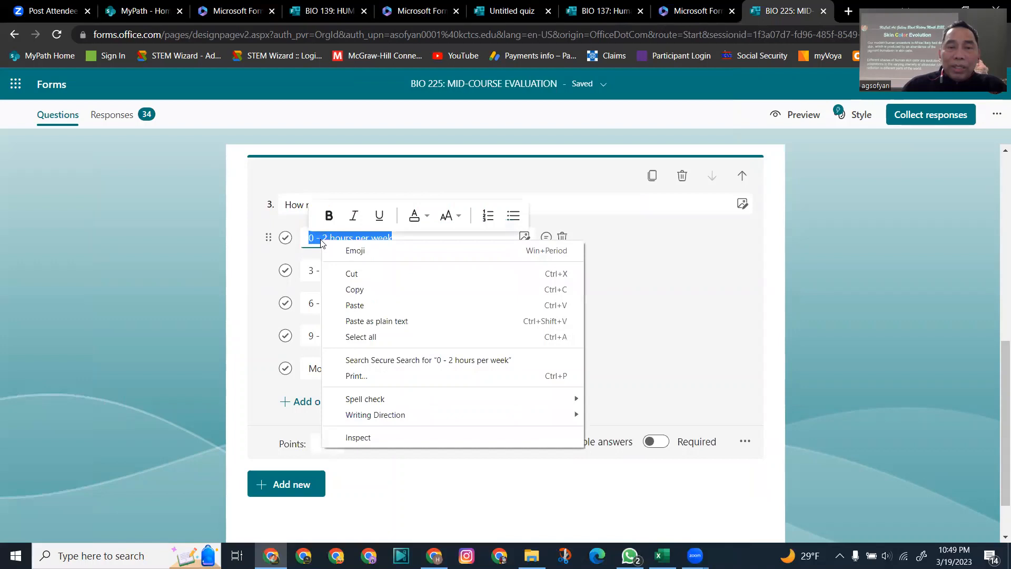
click(356, 289)
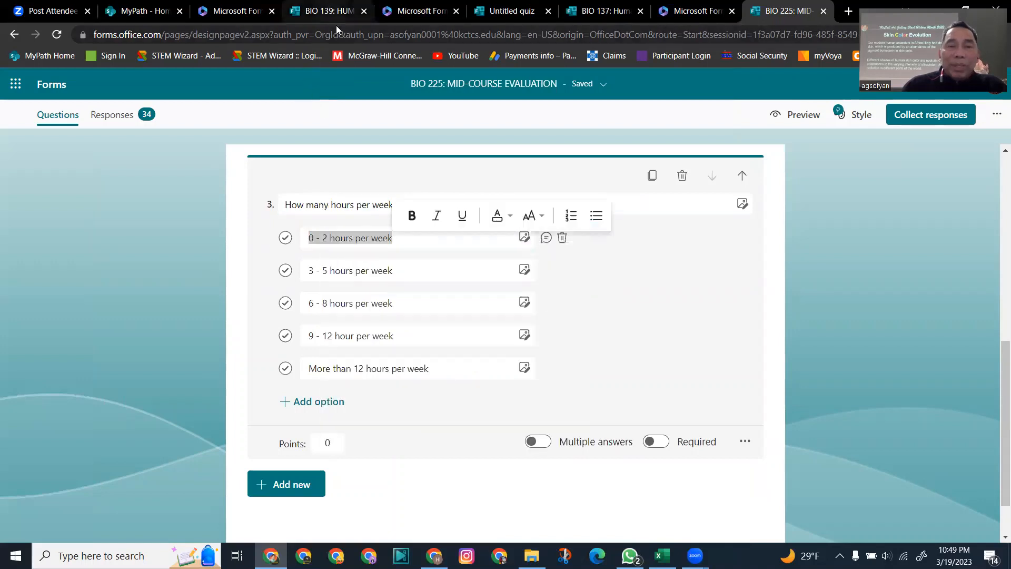
- Paste "0 - 2 hours per week" into both existing options of question 3 in the BIO 139 quiz
click(331, 15)
click(217, 363)
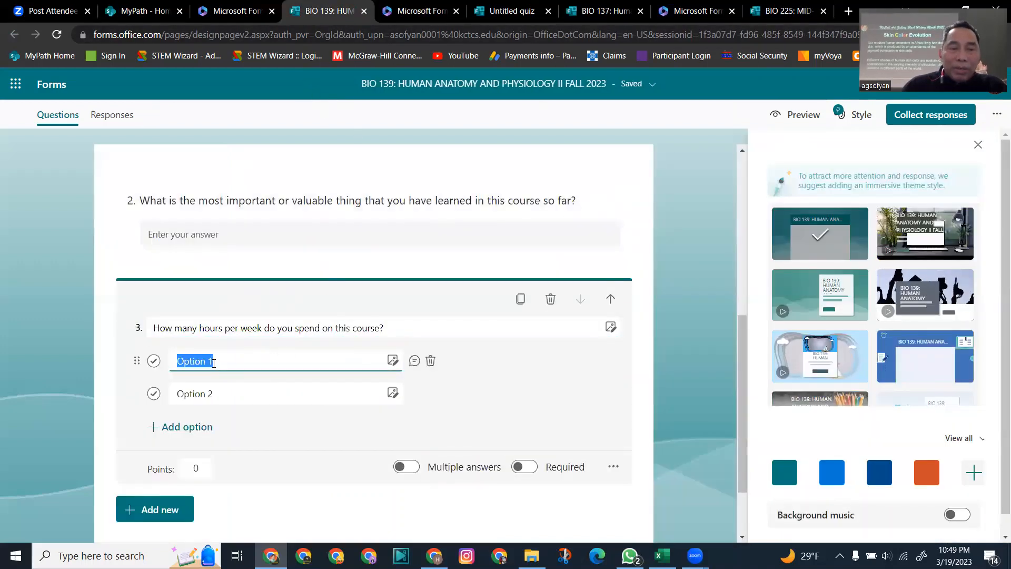
right_click(214, 363)
click(247, 219)
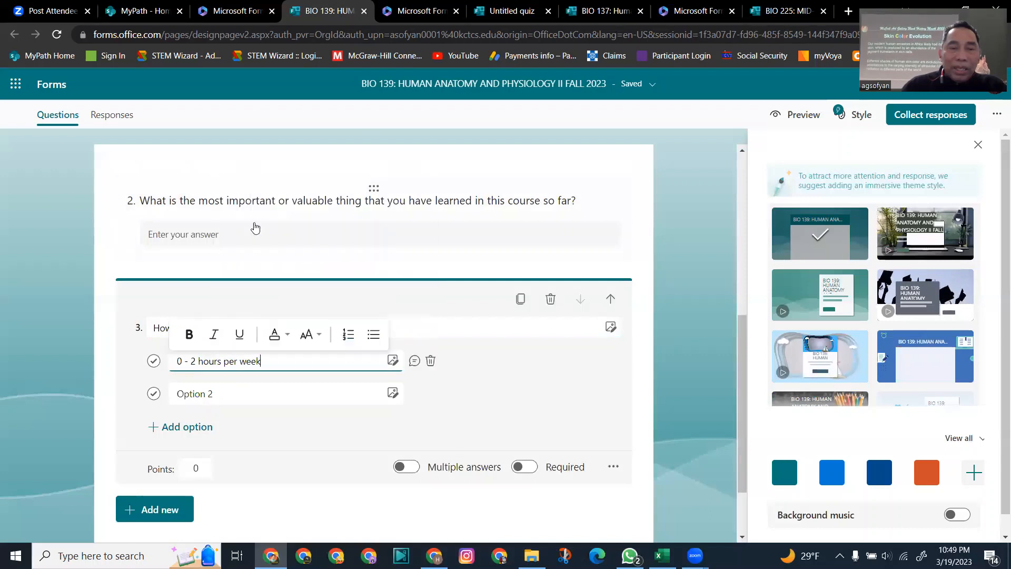
click(210, 394)
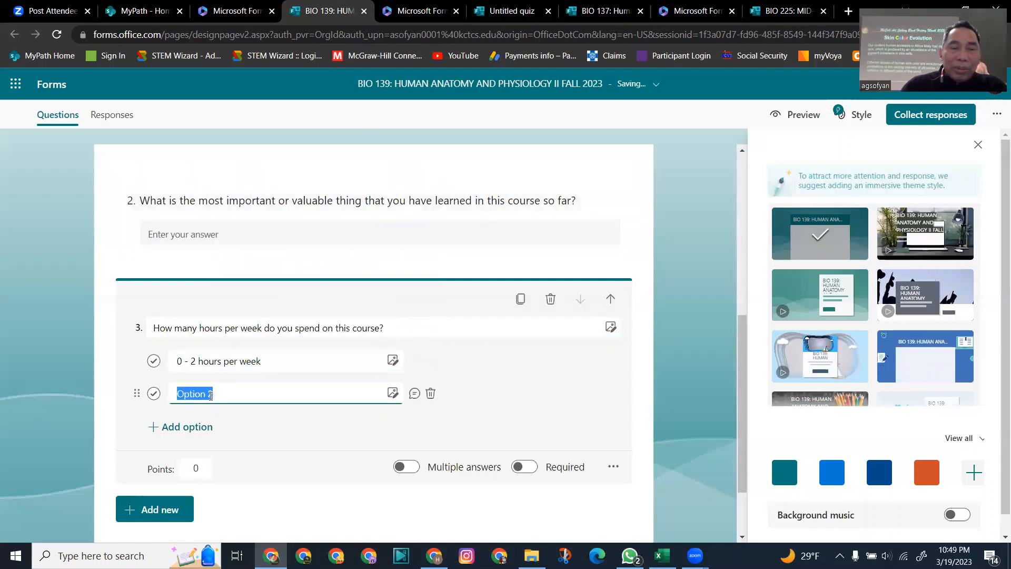
right_click(210, 395)
click(253, 255)
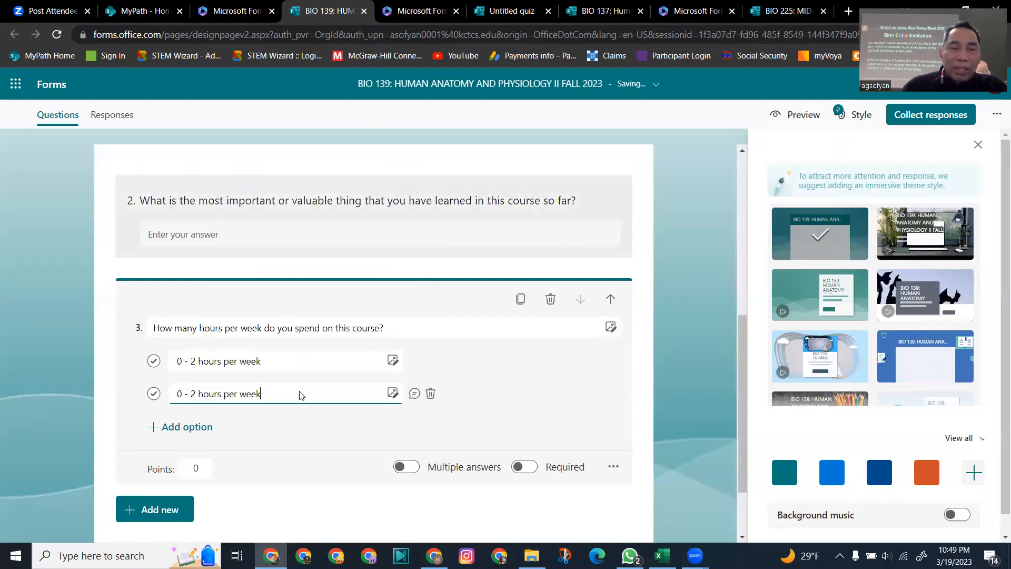
- Add three more options to question 3 and paste "0 - 2 hours per week" into each
click(200, 427)
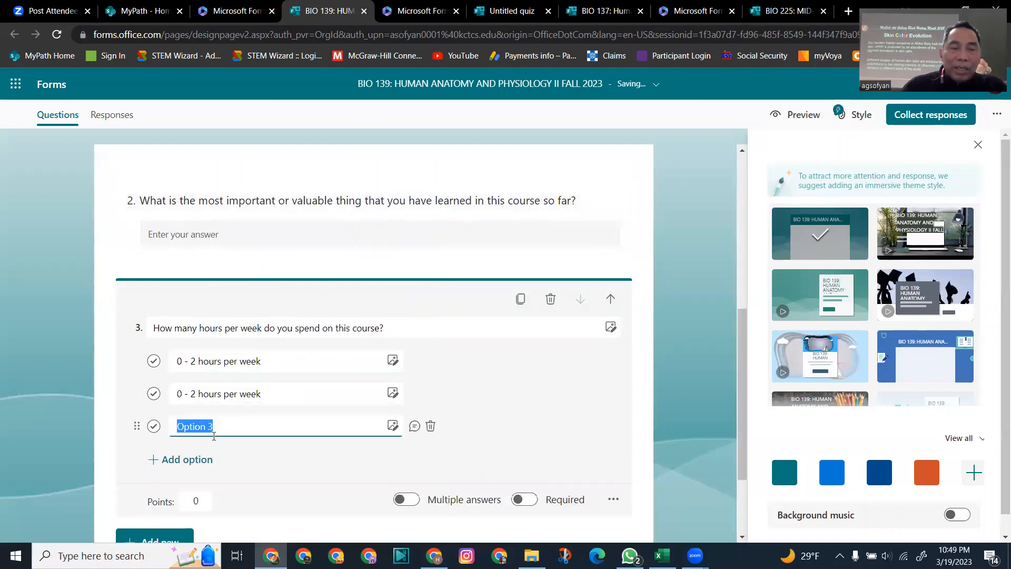
right_click(208, 426)
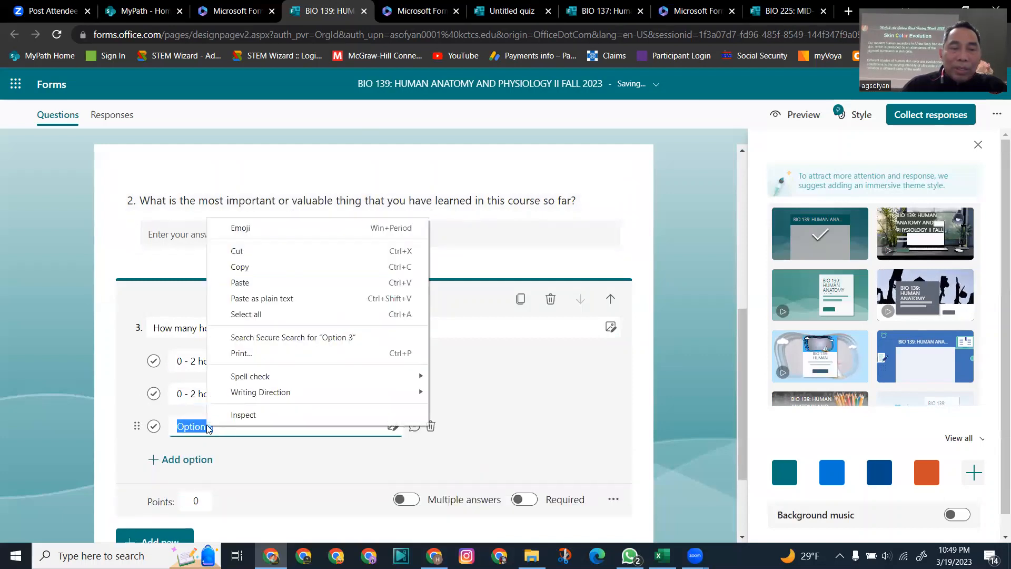
click(252, 283)
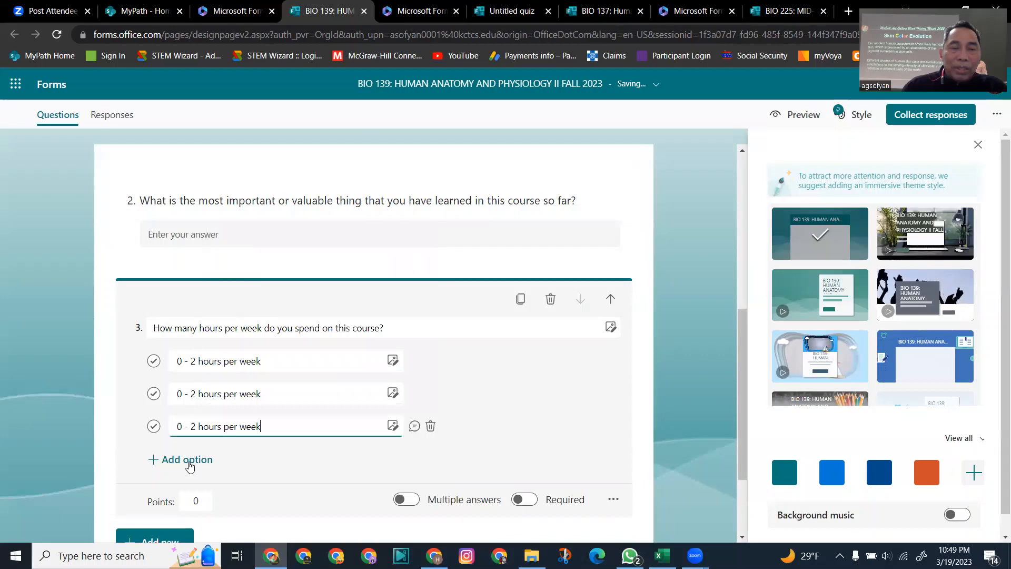
click(194, 459)
right_click(191, 460)
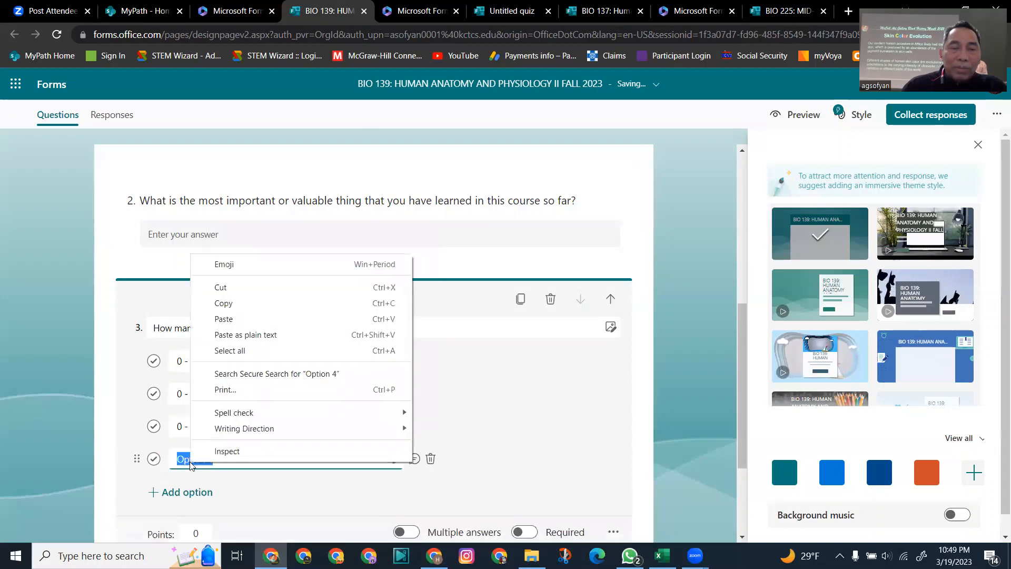
click(228, 319)
click(203, 492)
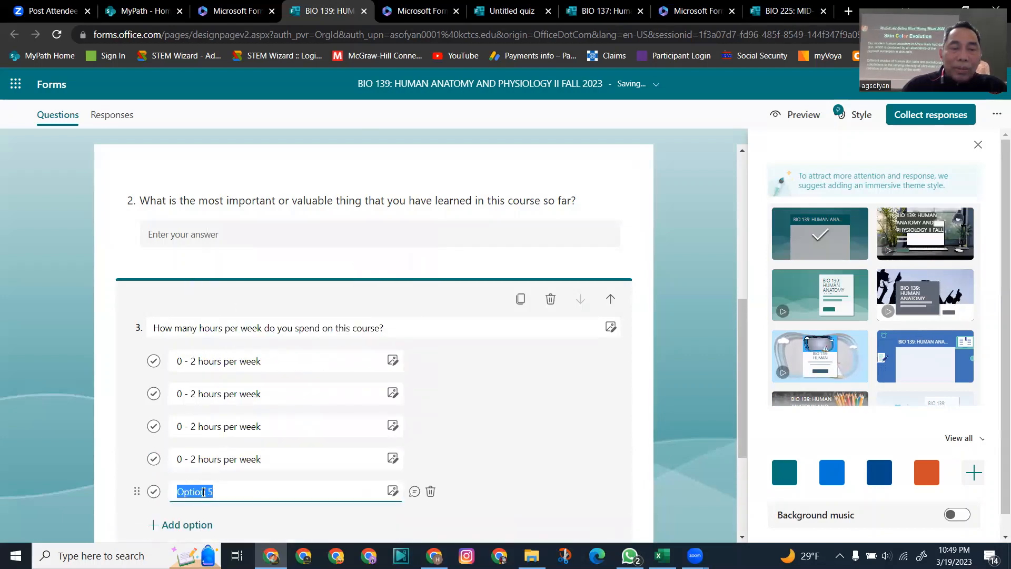
right_click(203, 488)
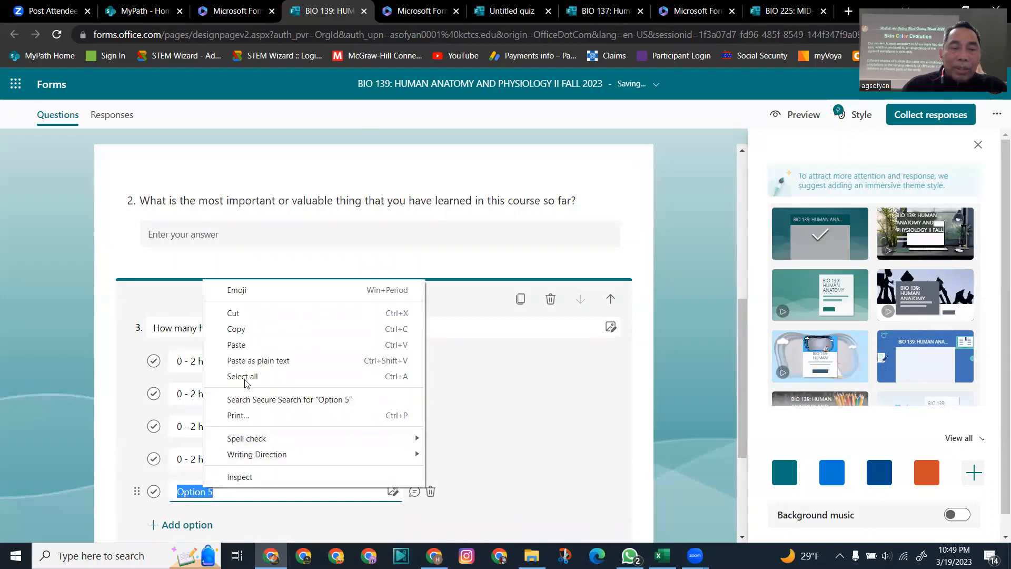
click(242, 345)
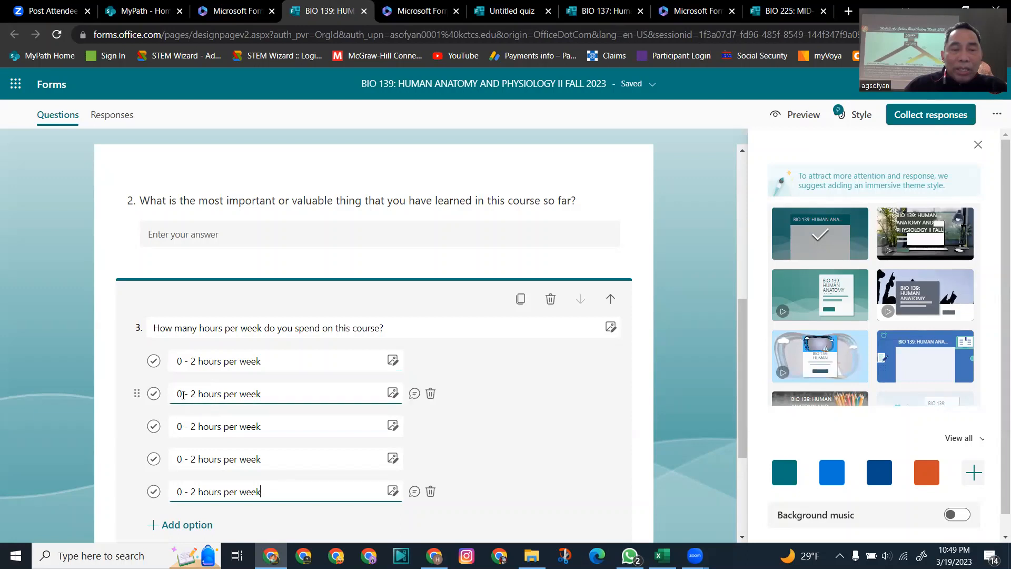
- Change the second option of question 3 to "3 - 5 hours per week"
click(181, 394)
key(BackSpace)
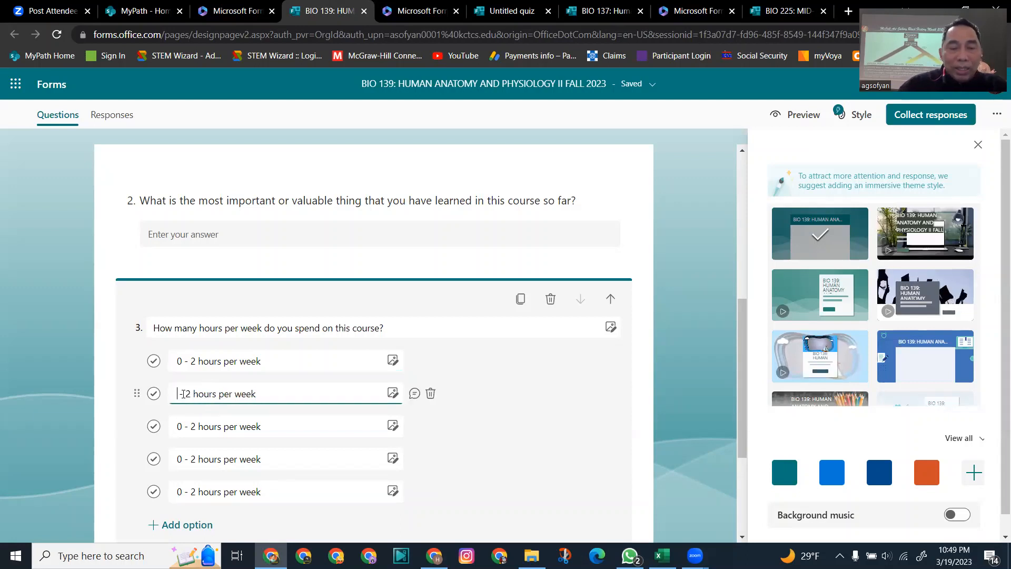
text(3 -)
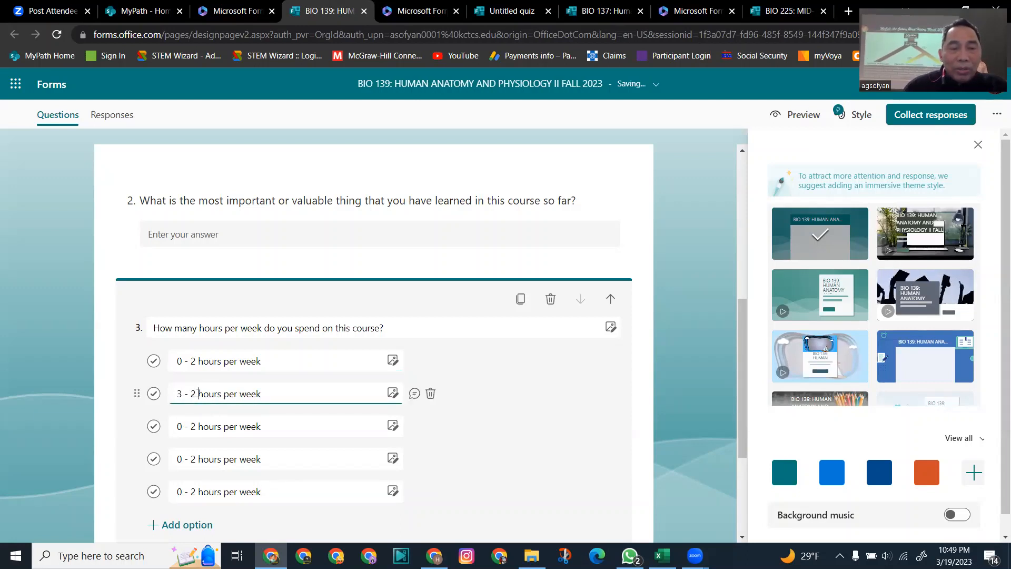
click(194, 393)
key(BackSpace)
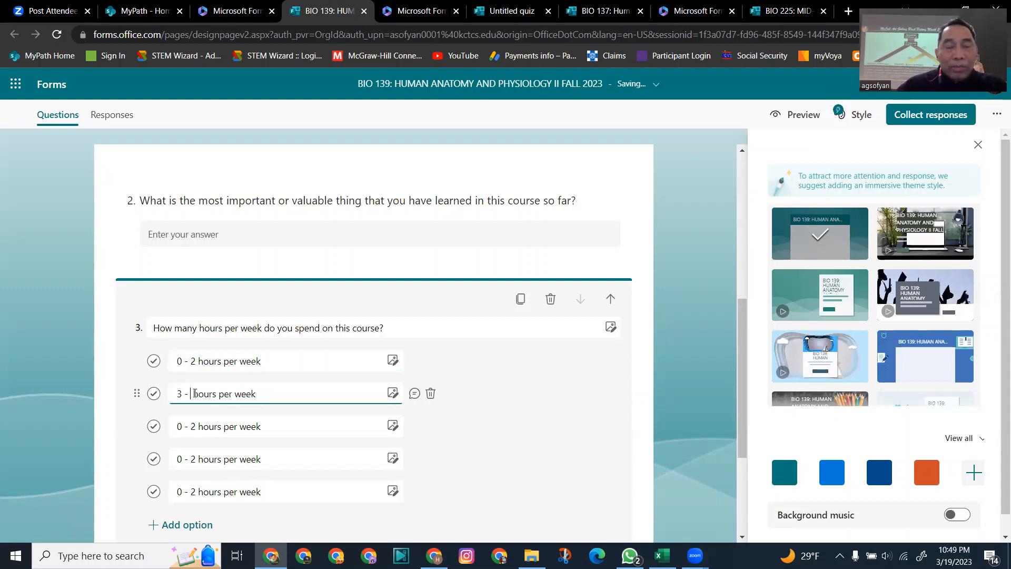
text(5)
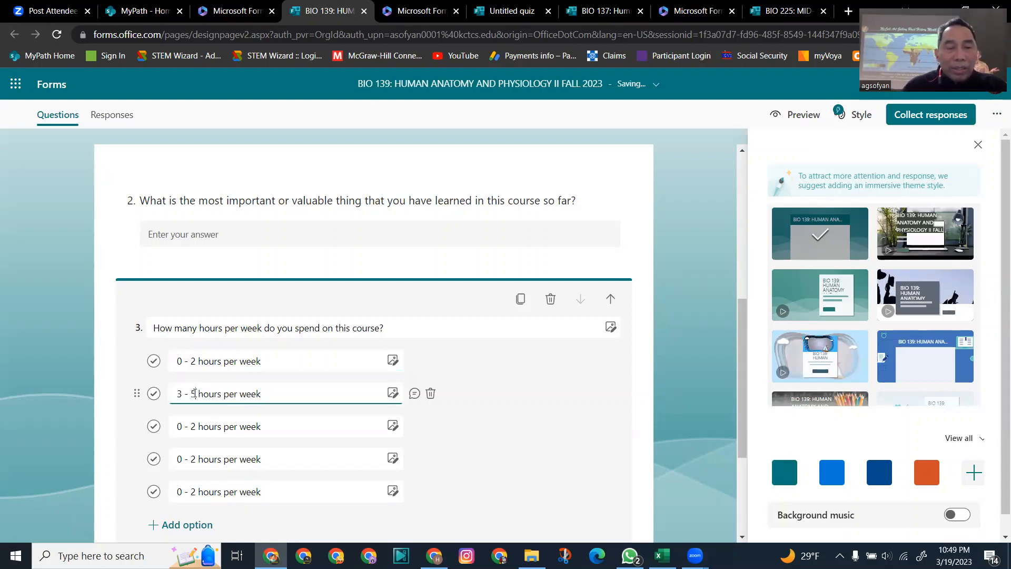
- Change the third option of question 3 to "6 - 8 hours per week" and the fourth to "9 - 12 hours per week"
click(189, 429)
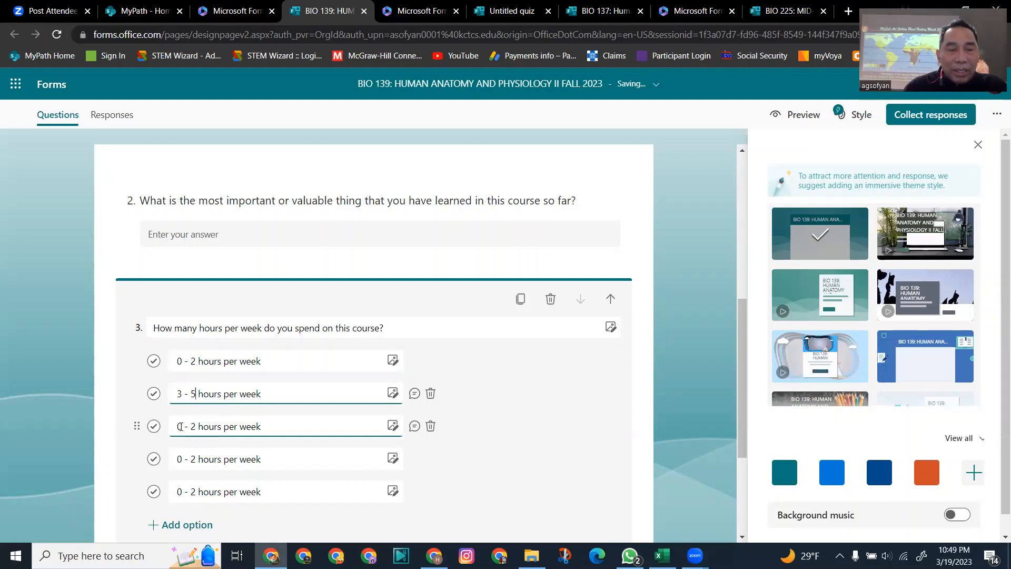
key(BackSpace)
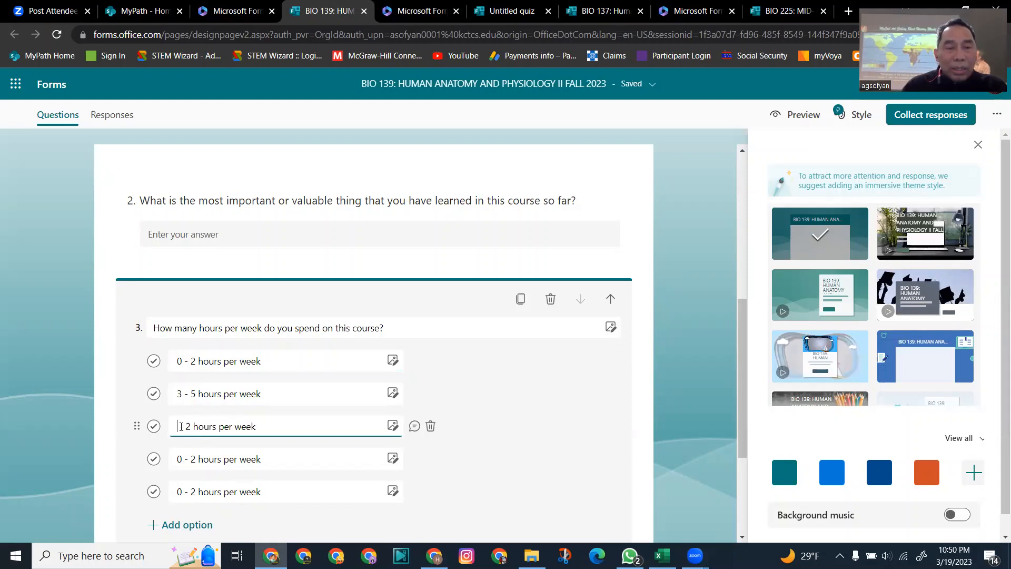
text(6 -)
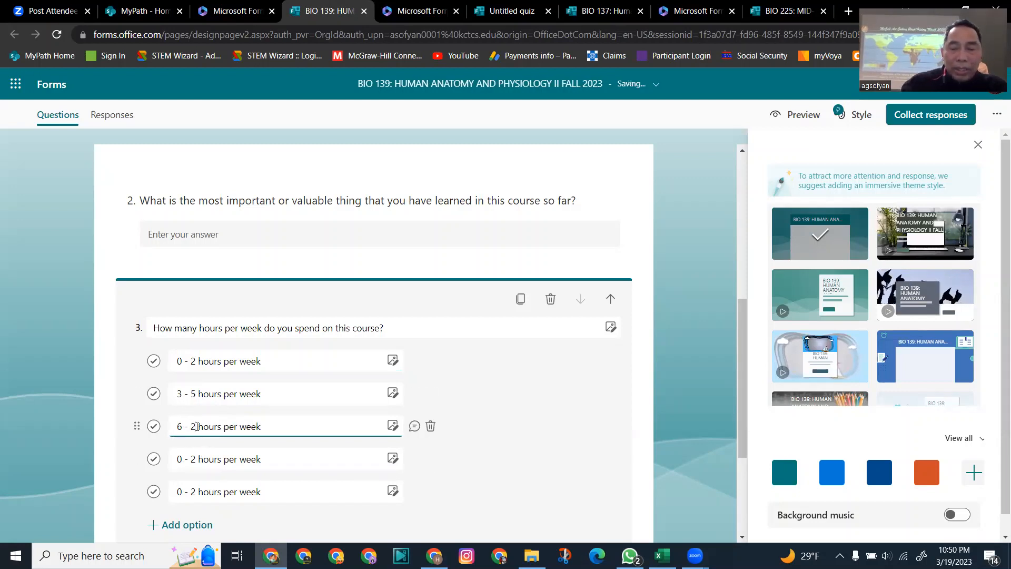
key(BackSpace)
text(8)
click(181, 458)
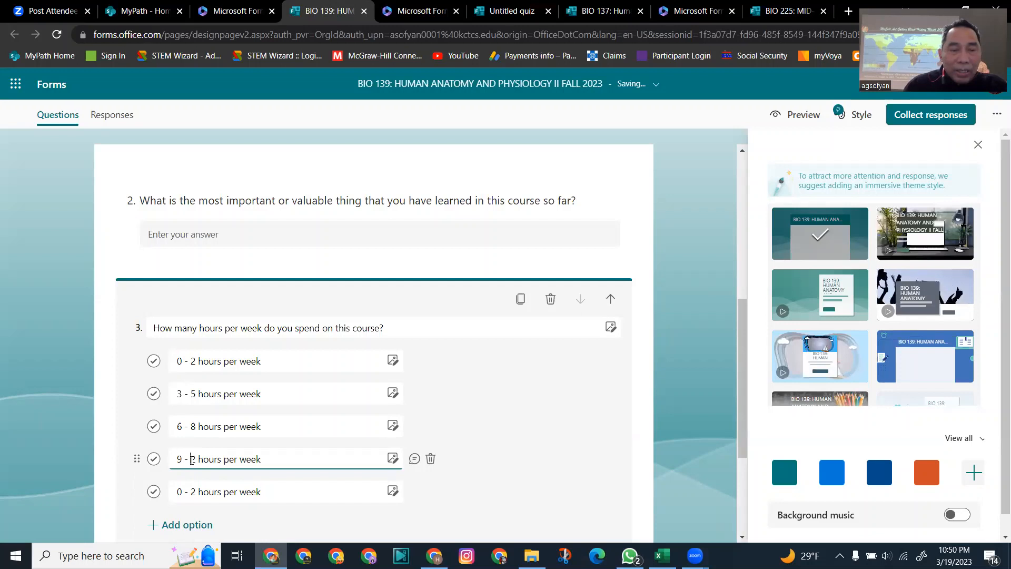
text(1)
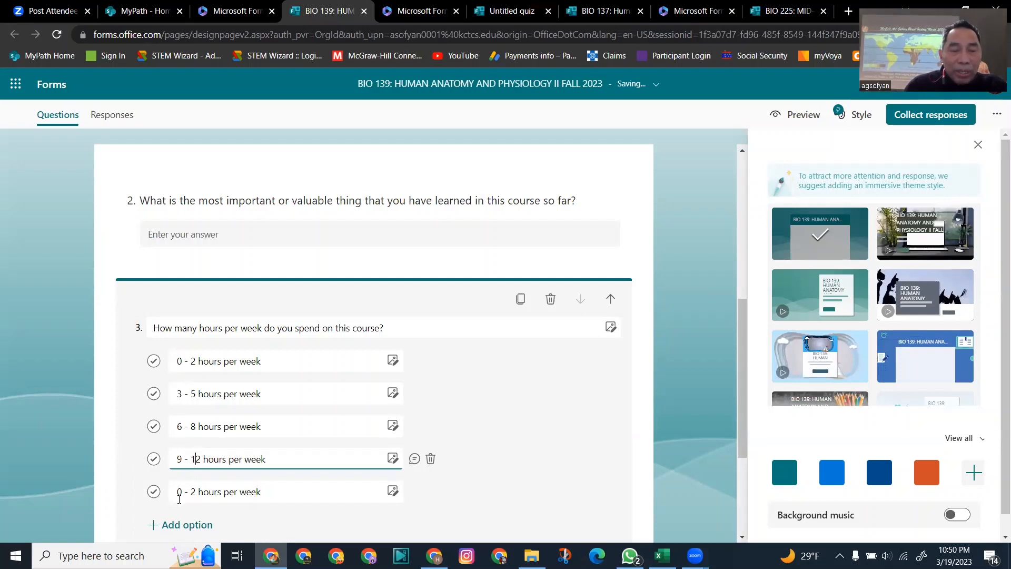
- Change the fifth option of question 3 to "More than 12 hours per week"
click(179, 492)
drag(179, 492, 185, 494)
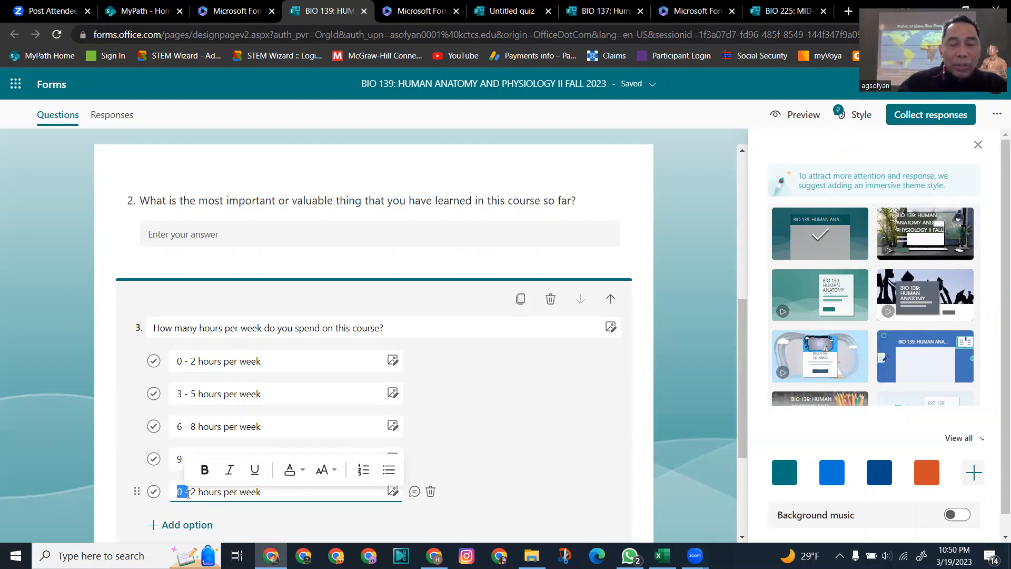
text(M)
key(Caps_Lock)
text(ore than)
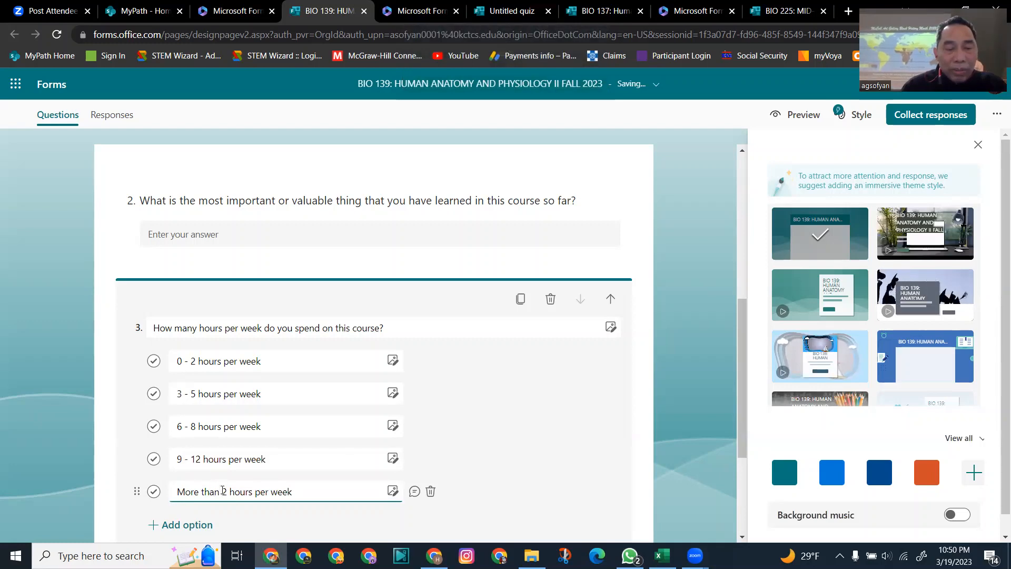
click(222, 491)
text(1)
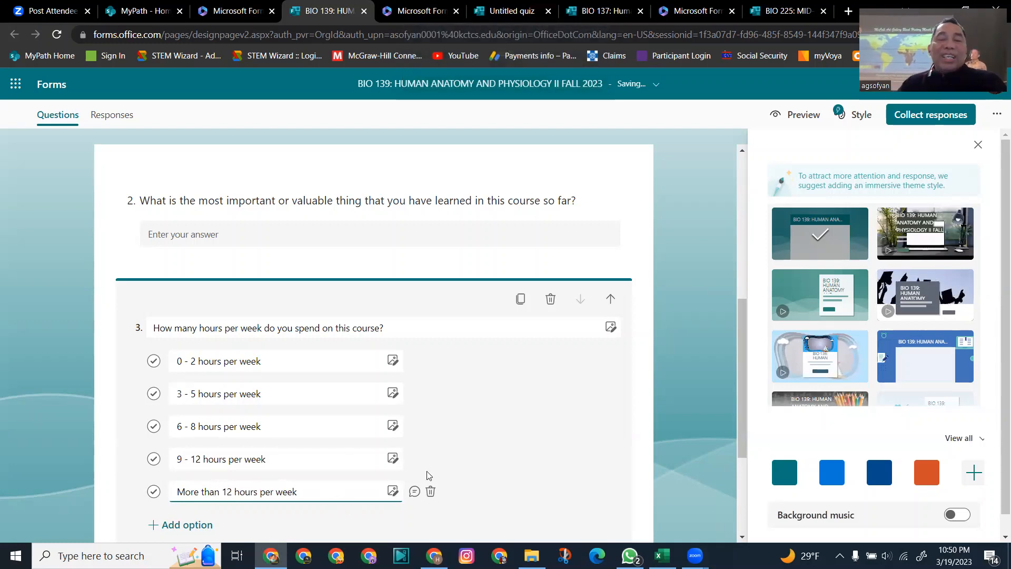
- Apply the dark blue theme colour to the BIO 139 form and close the style options
scroll(394, 343, up, 3)
scroll(398, 344, down, 3)
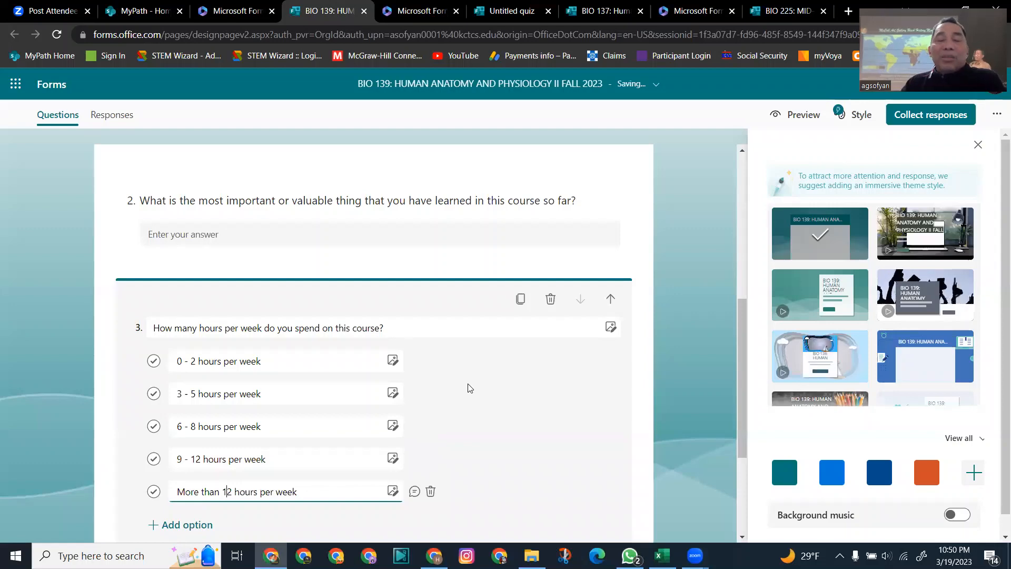
scroll(465, 389, up, 3)
scroll(466, 389, up, 4)
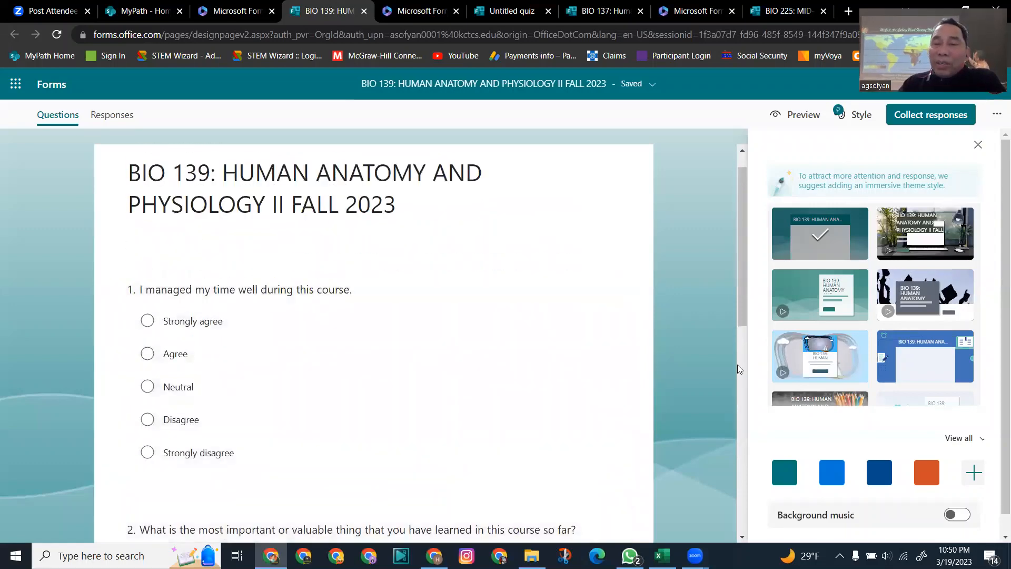
scroll(698, 334, up, 1)
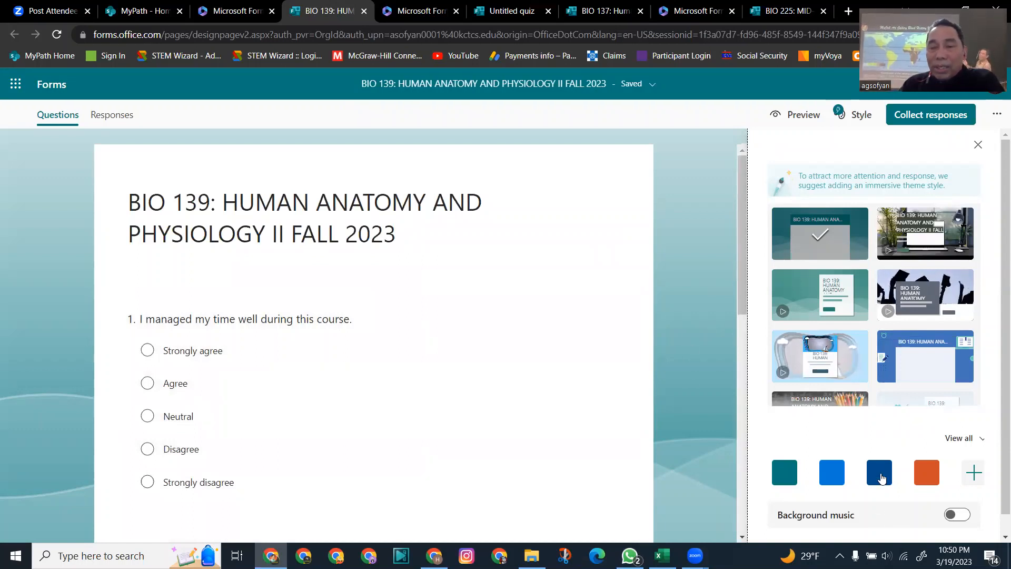
click(880, 479)
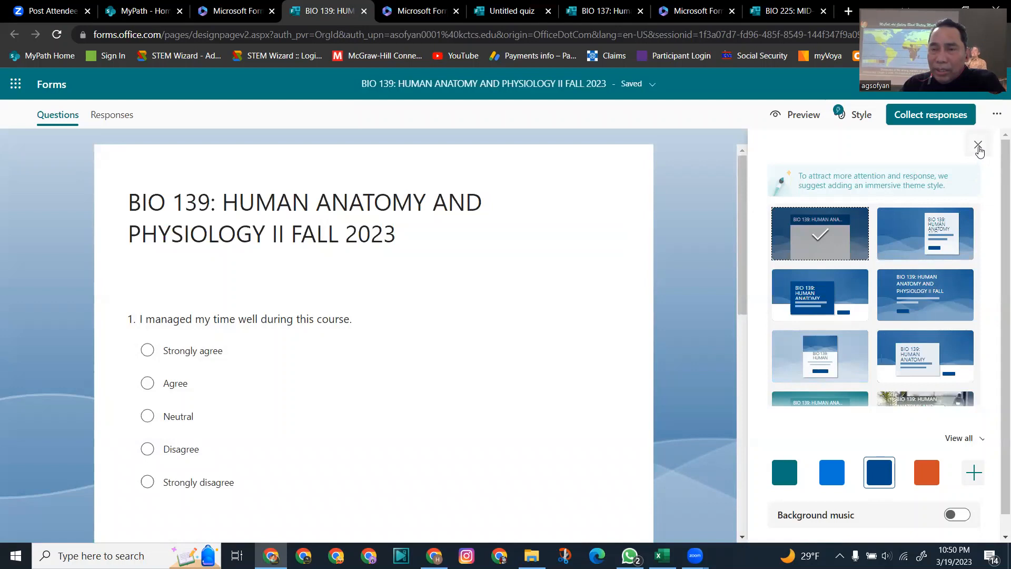
click(978, 146)
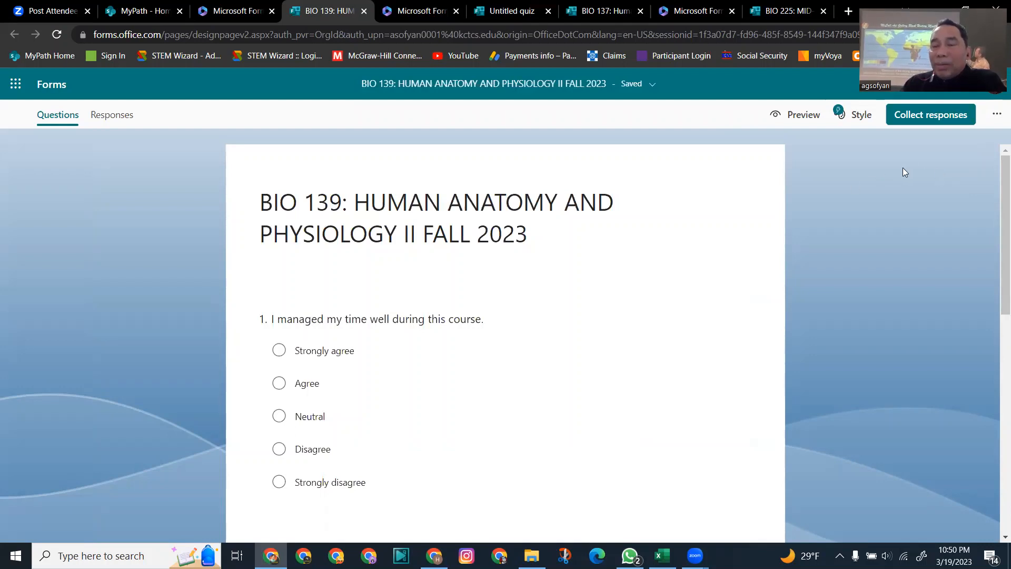
- Open the BIO 139 form's settings and enable the Customize thank you message option
click(997, 116)
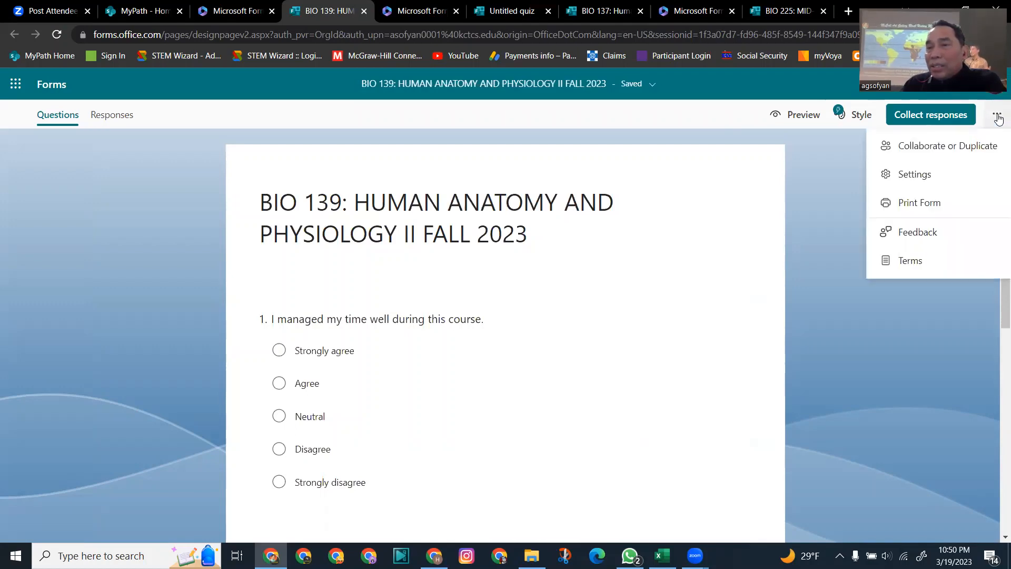
click(922, 179)
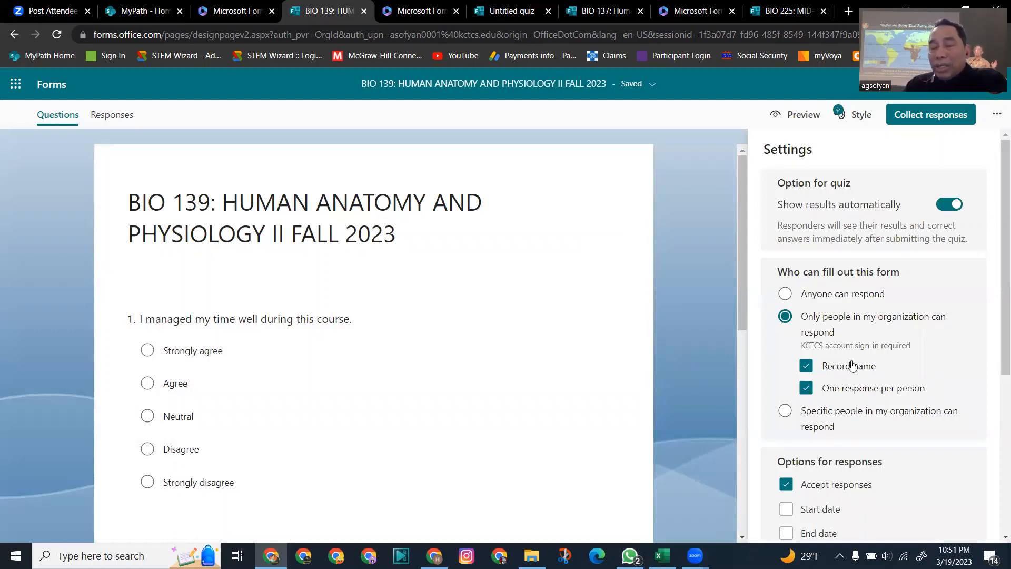
scroll(856, 364, down, 2)
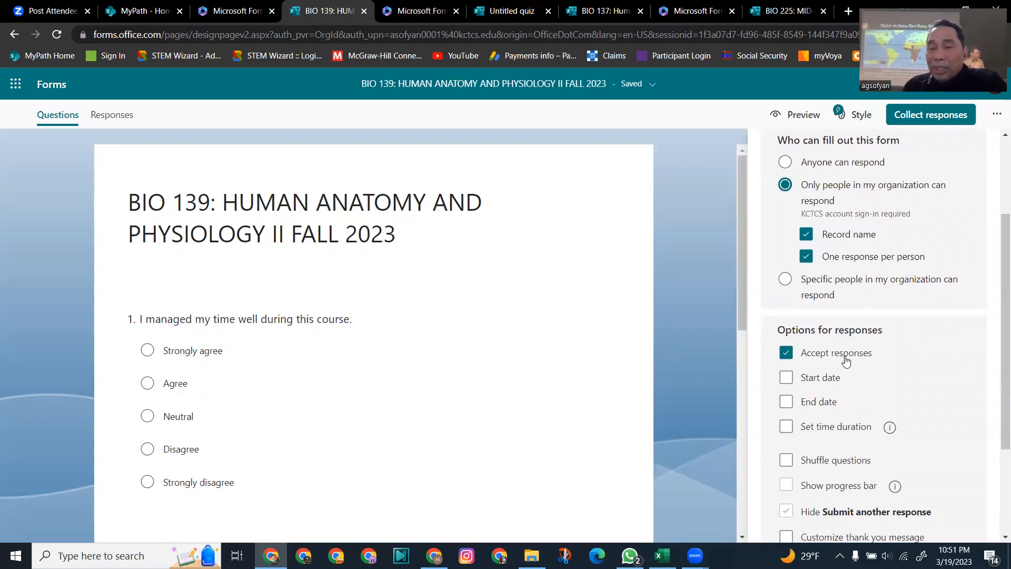
scroll(839, 361, down, 1)
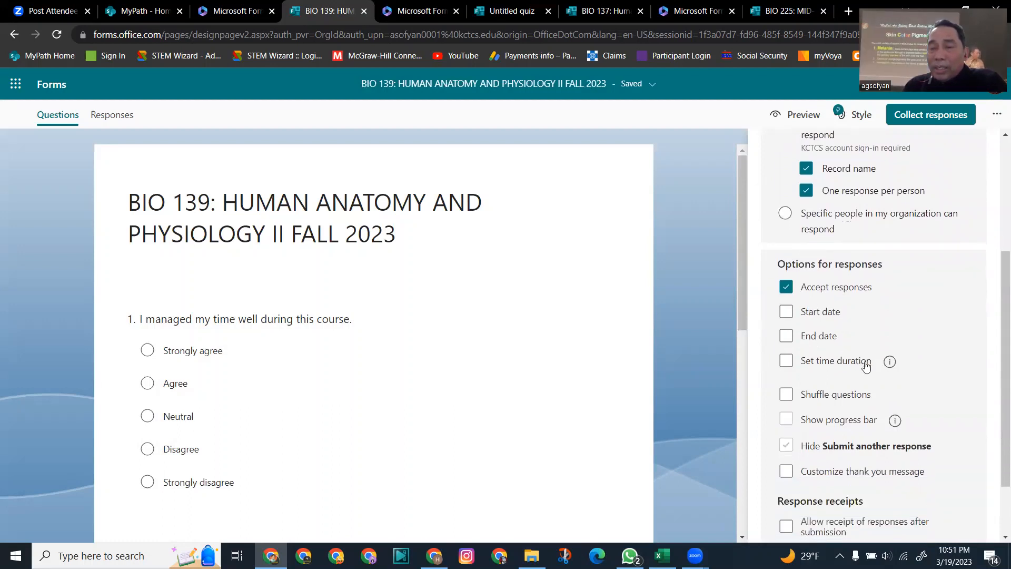
scroll(856, 358, down, 1)
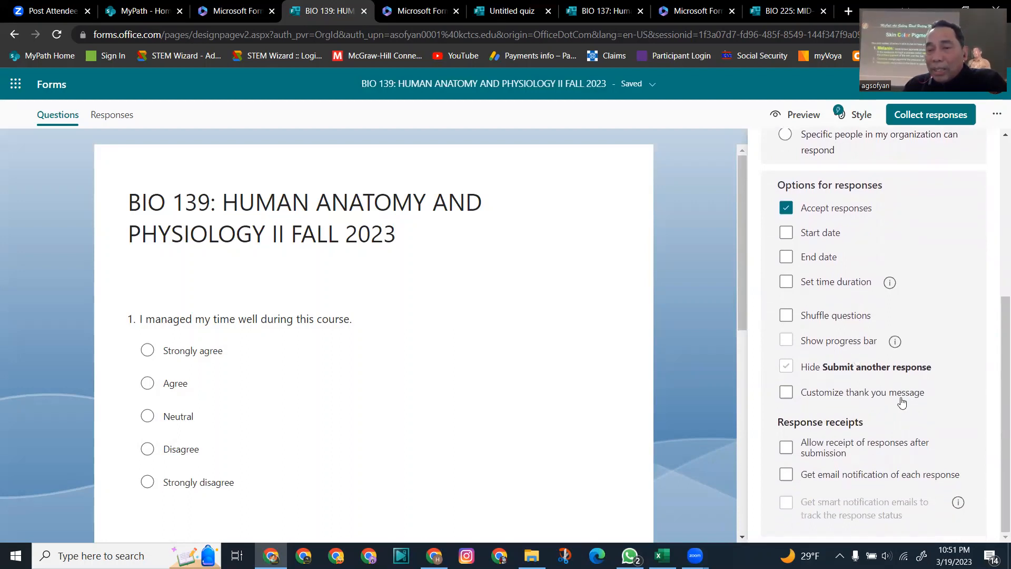
click(787, 400)
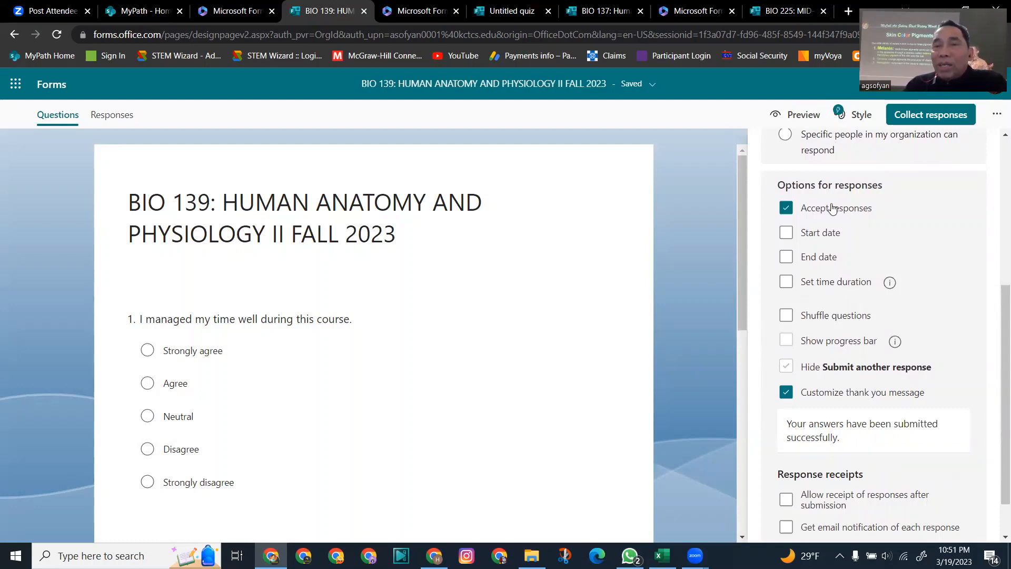
- Copy the custom thank-you message from the settings of the BIO 225: MID-COURSE EVALUATION form
click(788, 20)
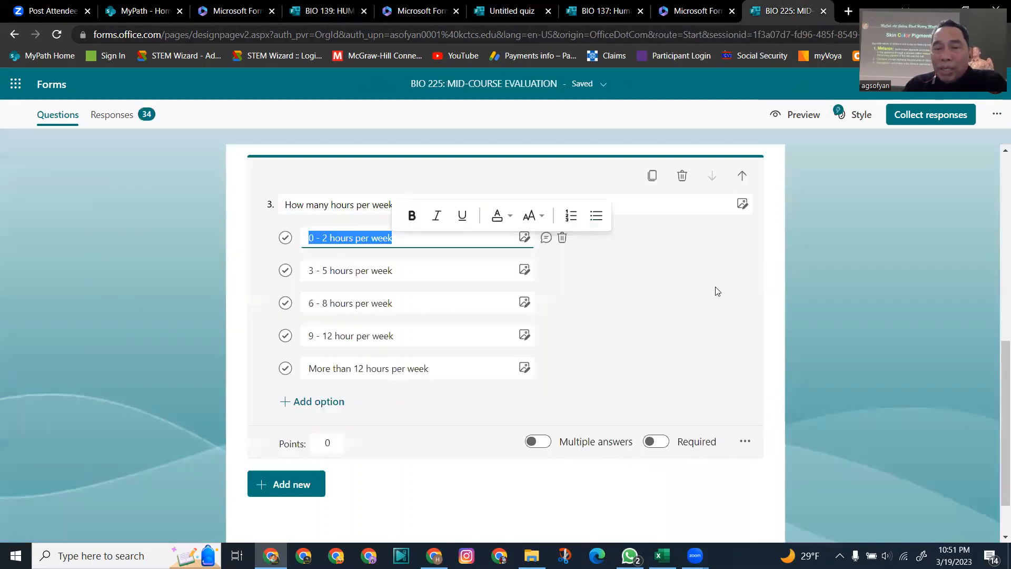
click(996, 115)
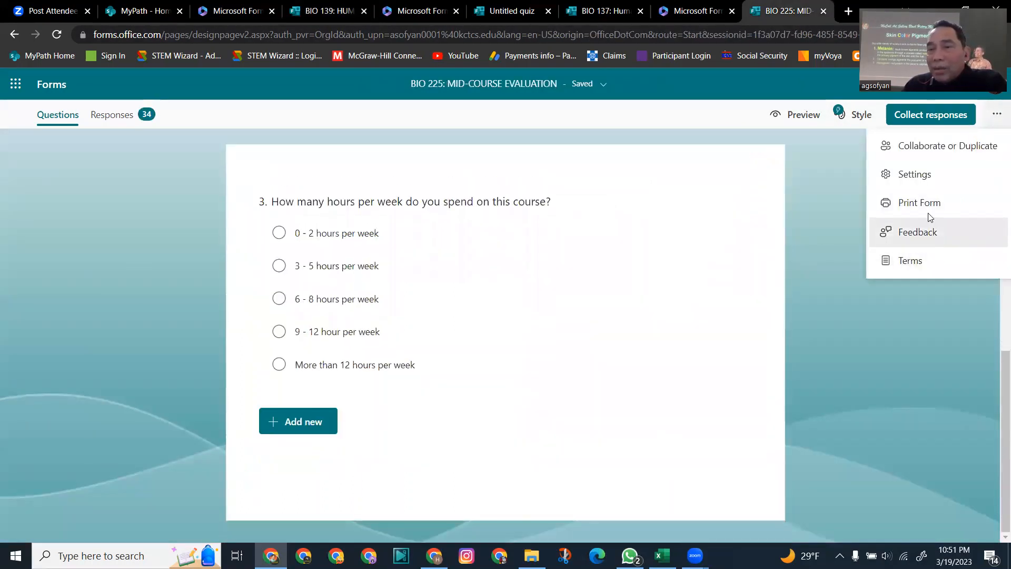
click(914, 174)
scroll(842, 401, down, 4)
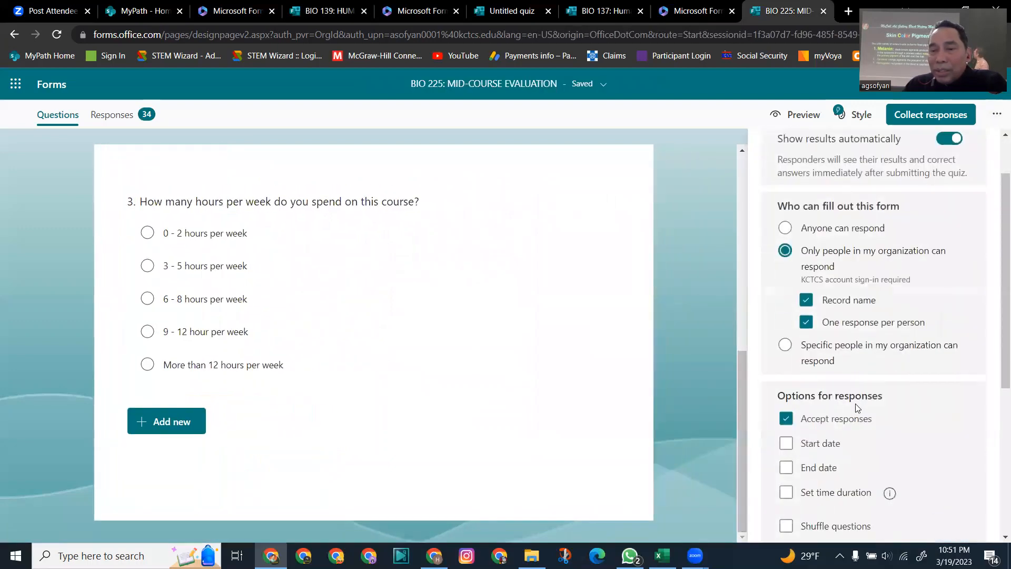
scroll(853, 402, down, 1)
triple_click(851, 463)
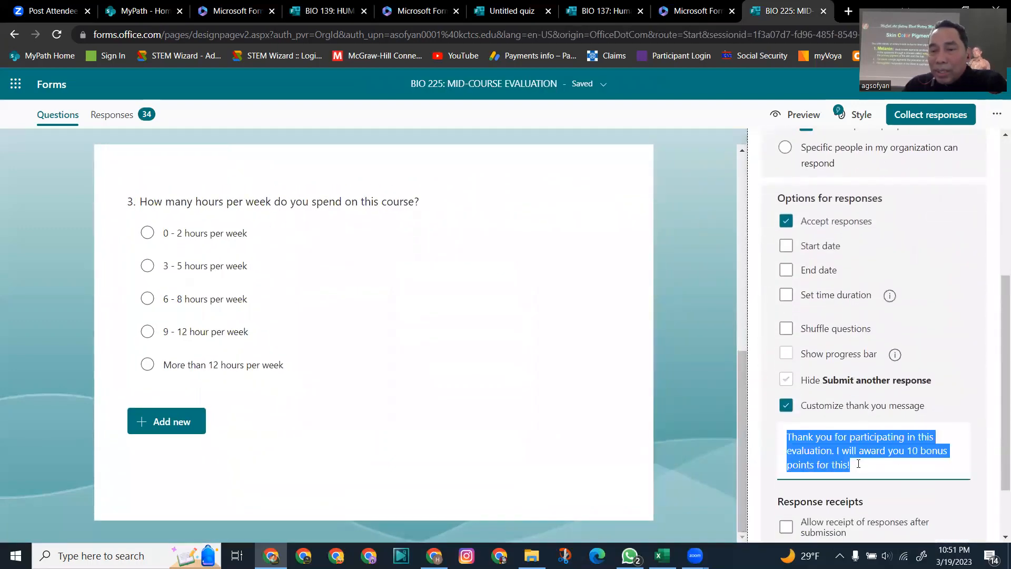
right_click(822, 448)
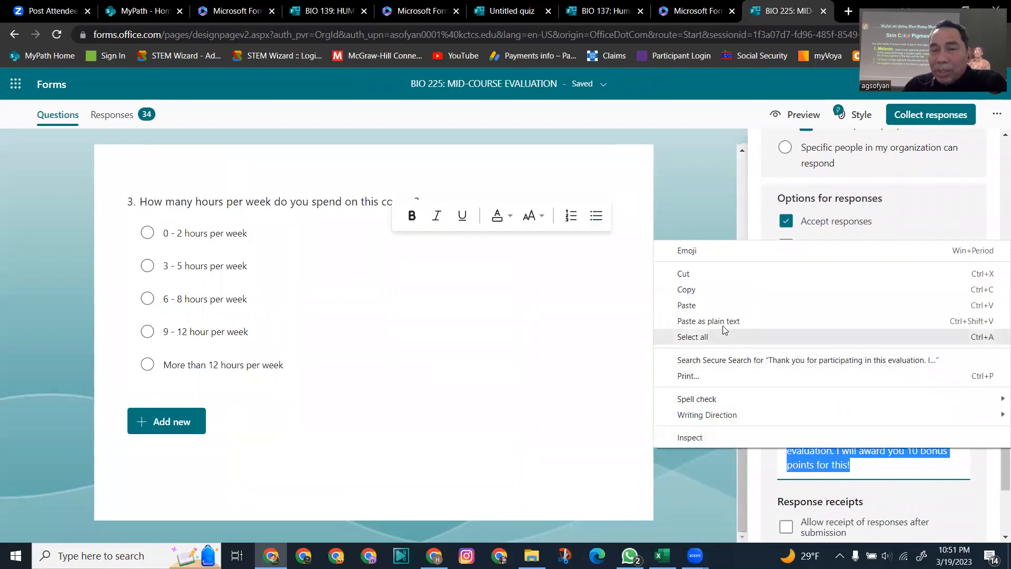
click(695, 290)
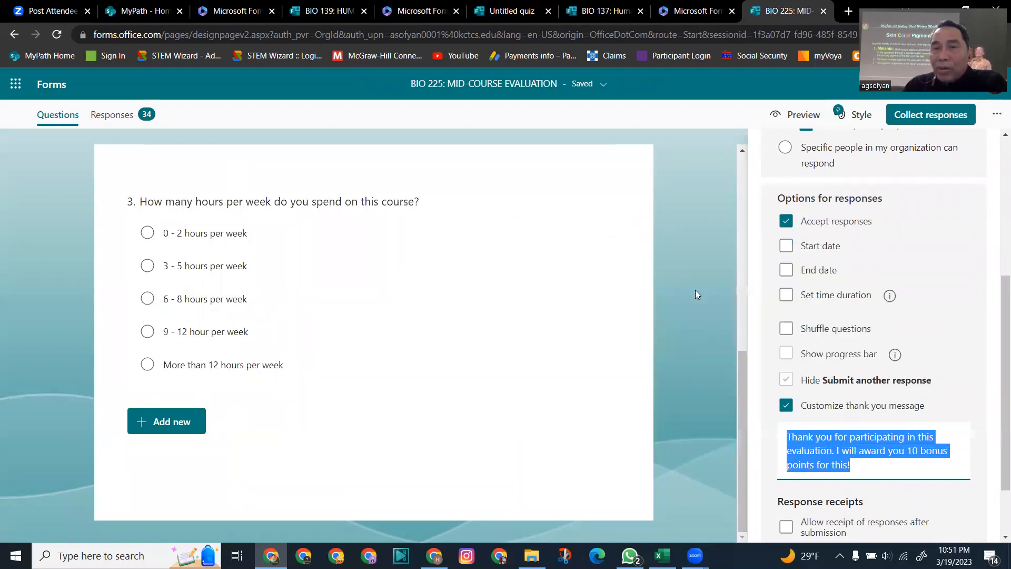
- Replace the BIO 139 form's thank-you message with "Thank you for participating in this evaluation. I will award you 10 bonus points for this!"
click(301, 16)
triple_click(818, 420)
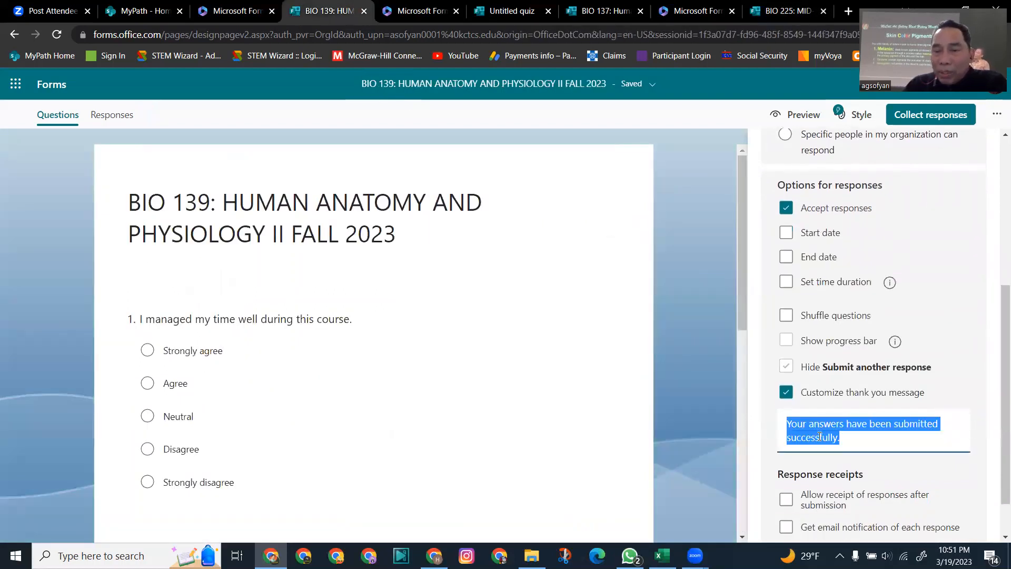
right_click(819, 436)
click(696, 293)
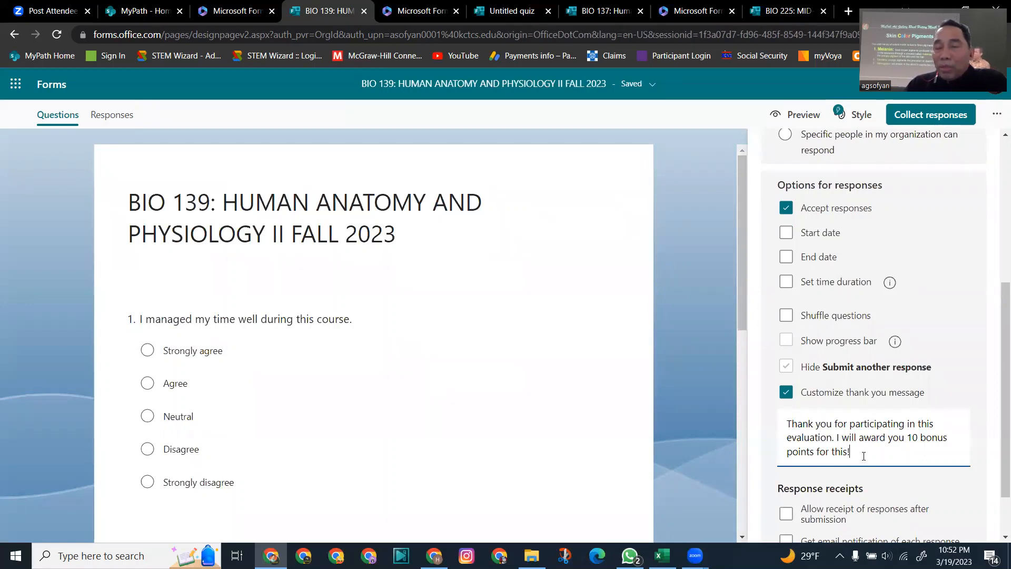
- Open the options for collecting responses to the BIO 139 form and copy its full response link
scroll(864, 456, down, 2)
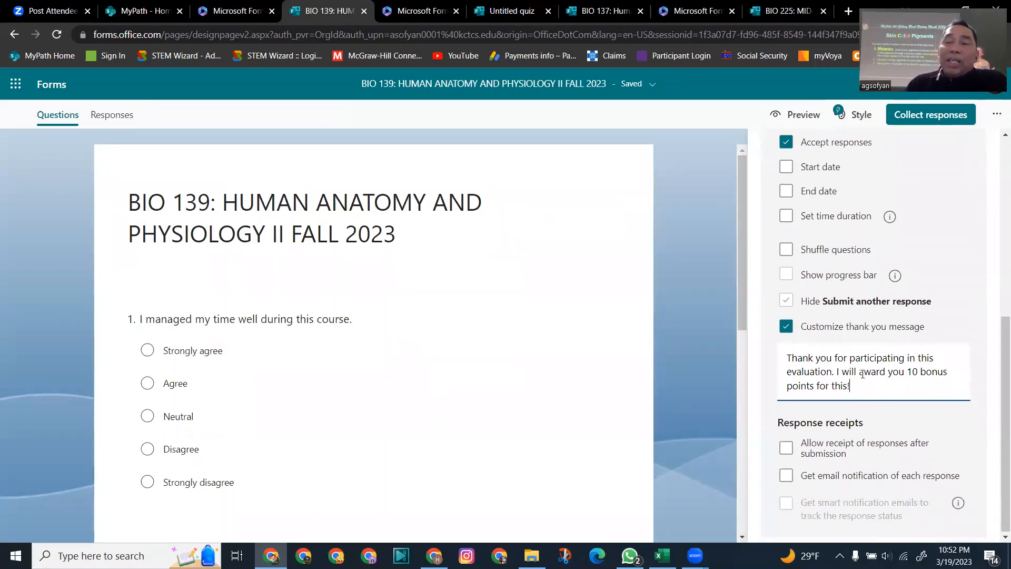
scroll(963, 270, up, 2)
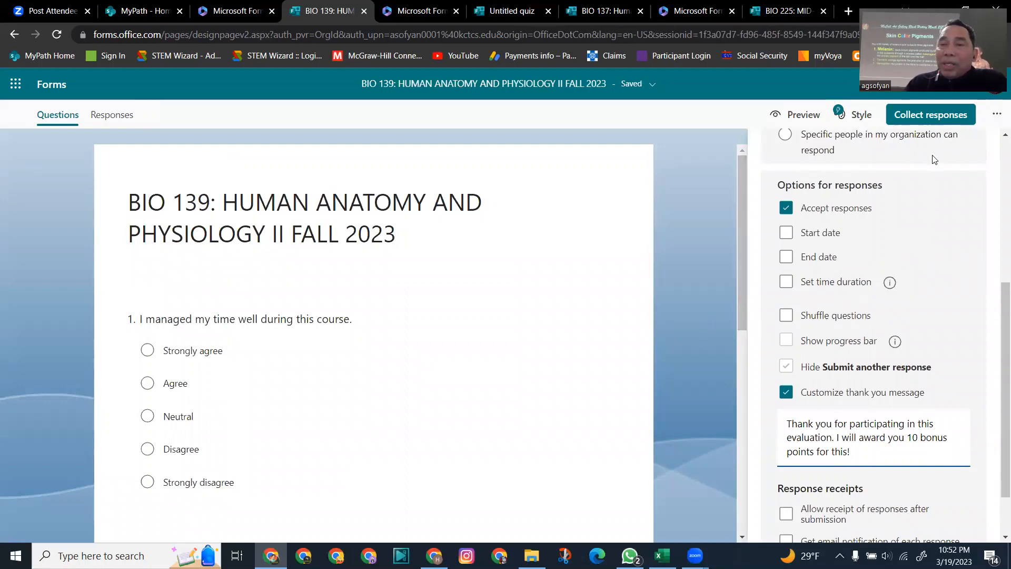
click(938, 115)
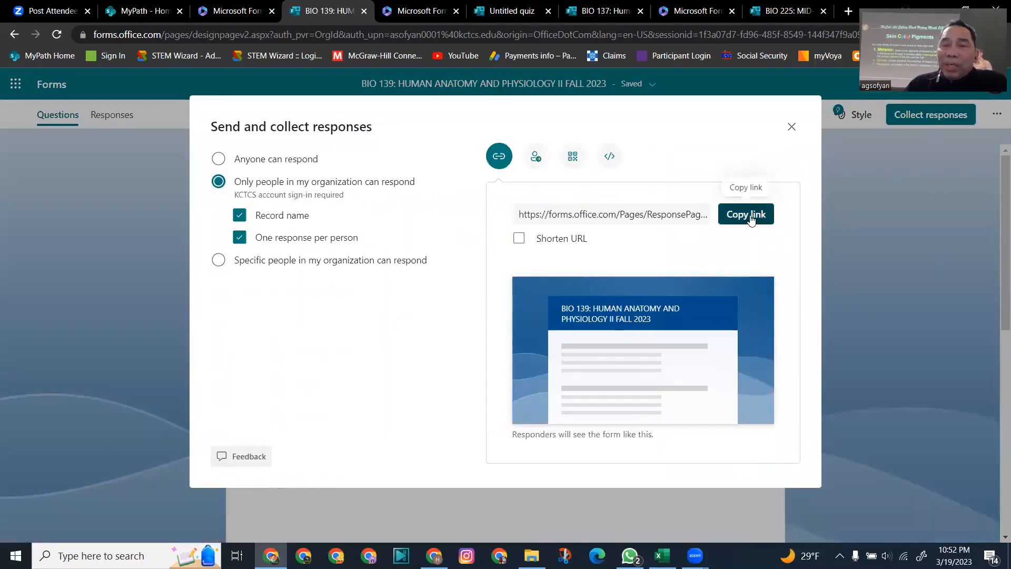
click(751, 220)
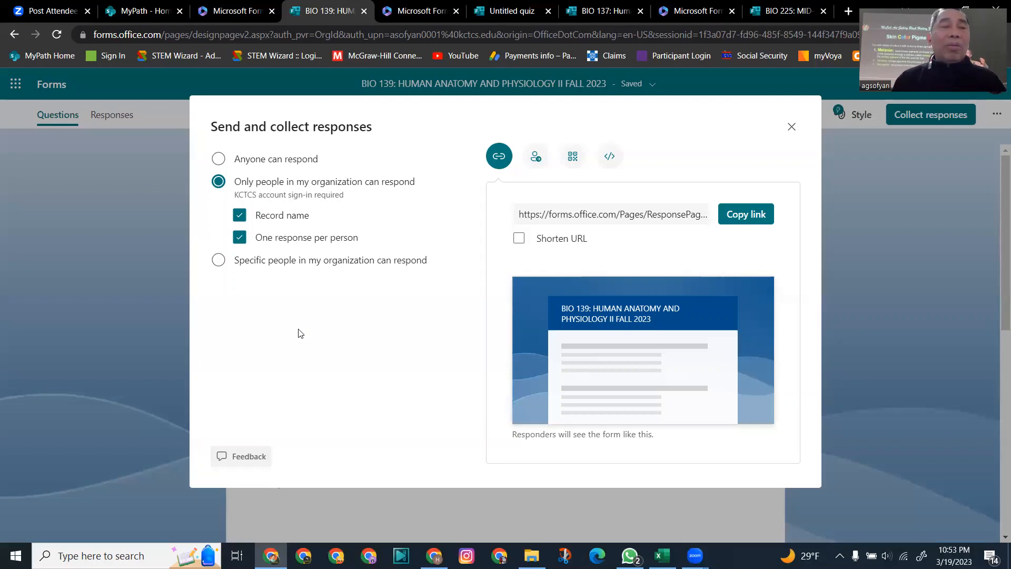
- Open Forms from the MyPath site and display the responses of the BIO 225: MID-COURSE EVALUATION form
click(127, 14)
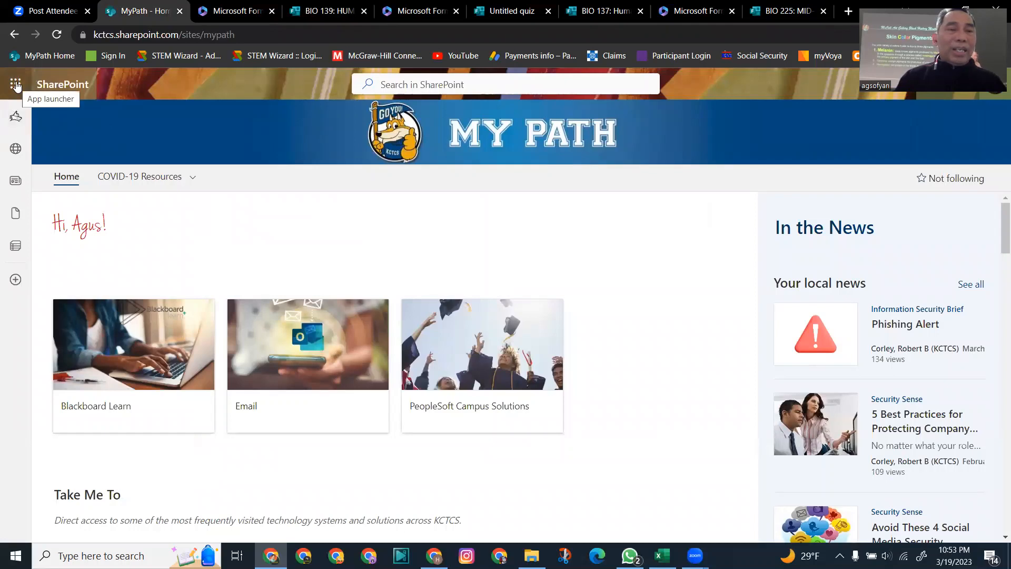
click(16, 86)
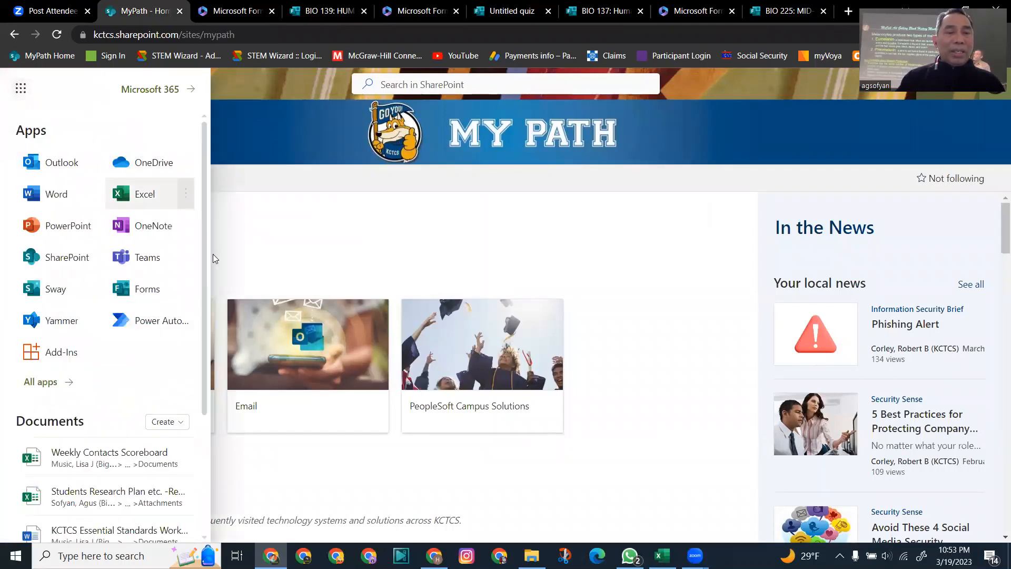
click(133, 287)
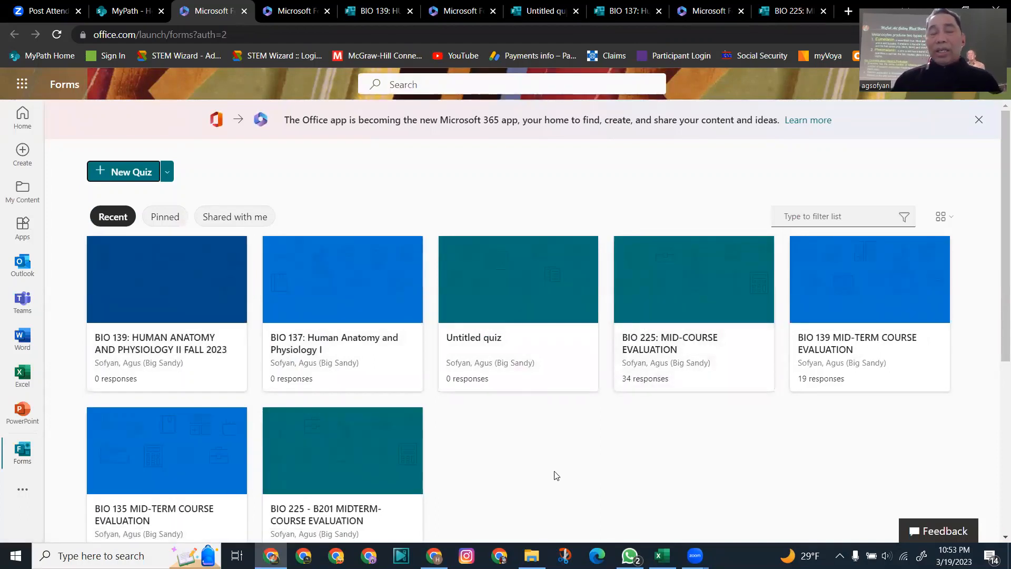
scroll(535, 484, down, 1)
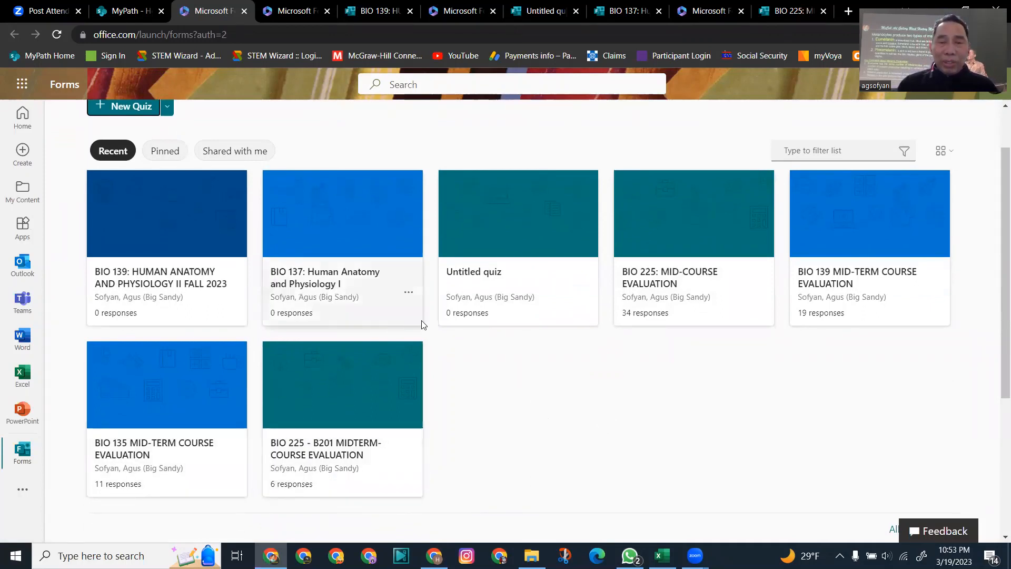
click(695, 230)
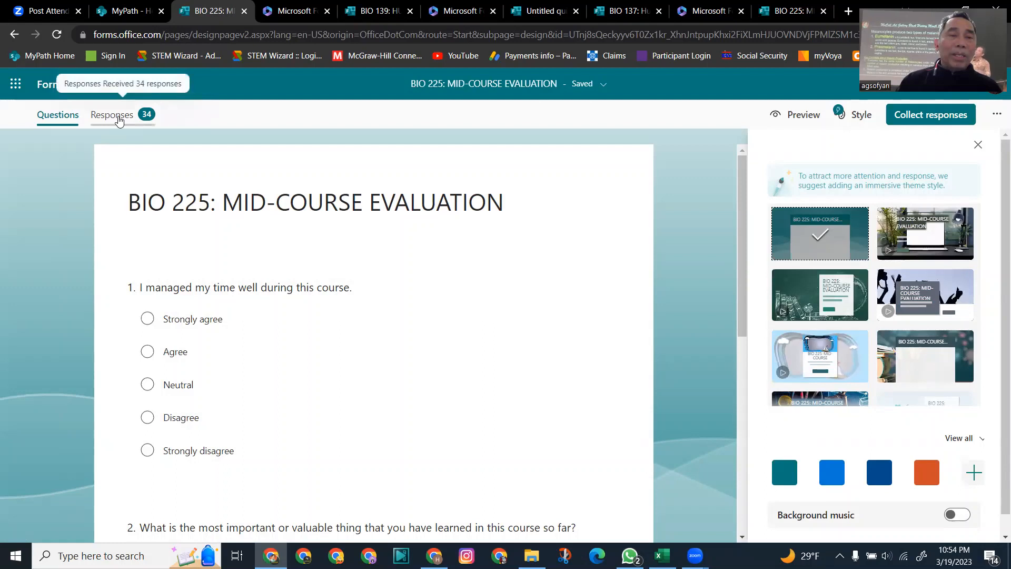
click(119, 120)
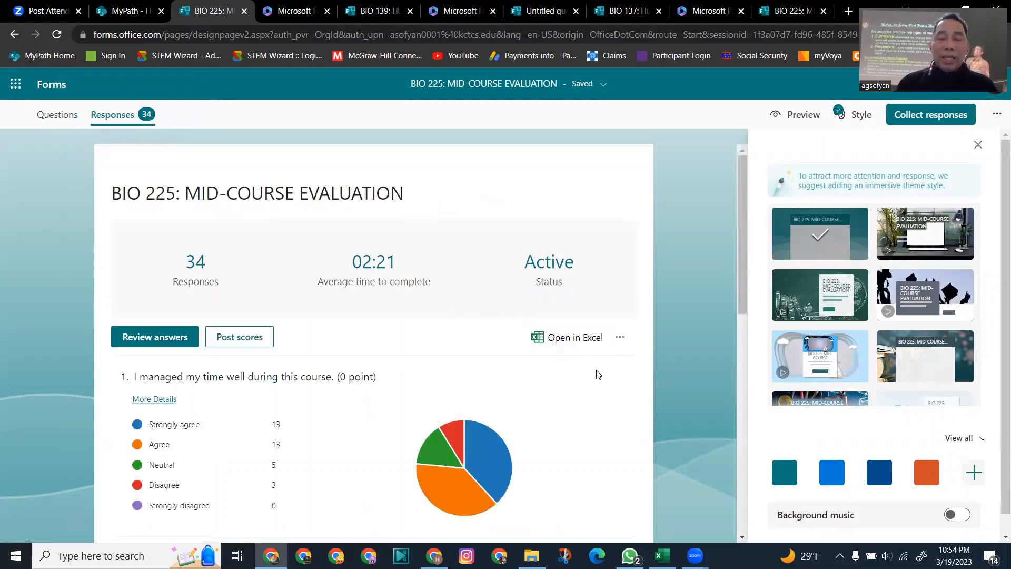
- Export the BIO 225 responses to an Excel workbook saved on the Desktop as "BIO 225_ MID-COURSE EVALUATION(1-34) (1)"
scroll(582, 368, down, 1)
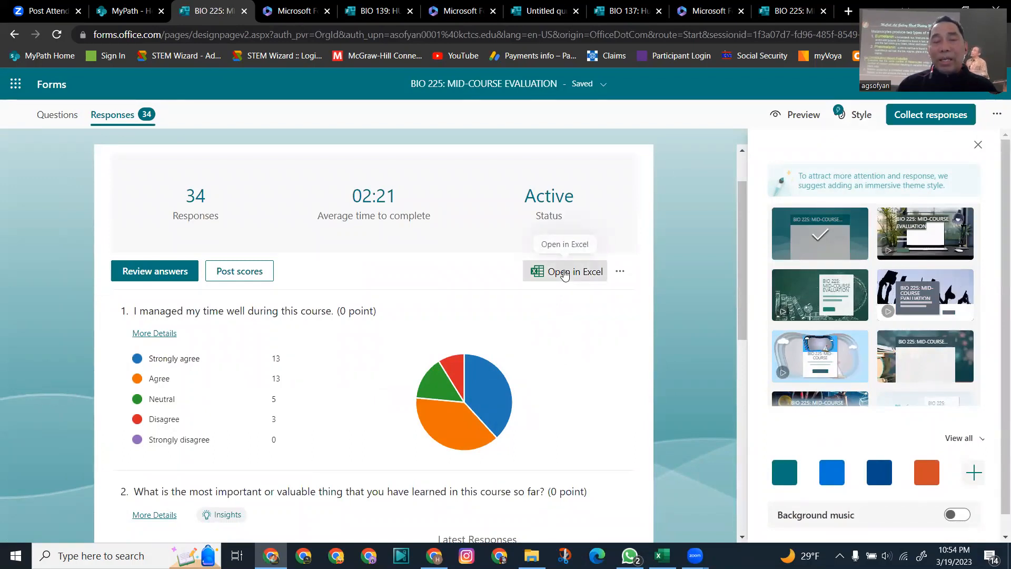
click(565, 273)
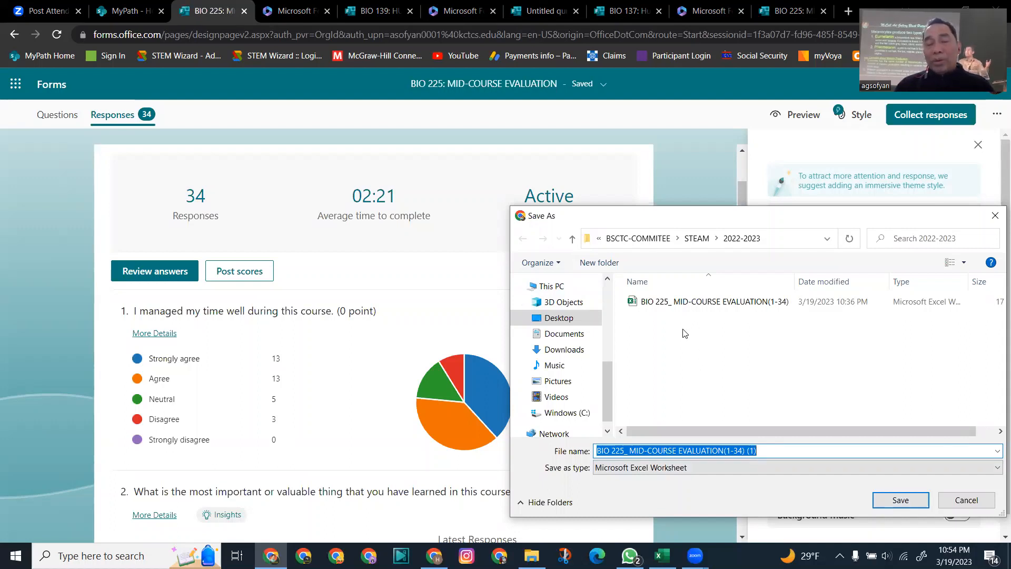
click(559, 318)
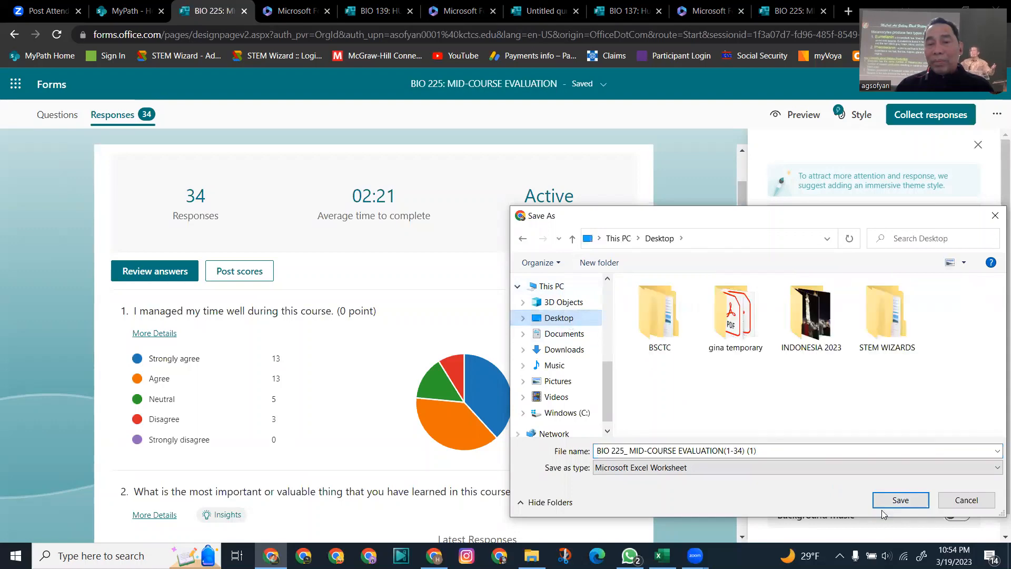
click(894, 502)
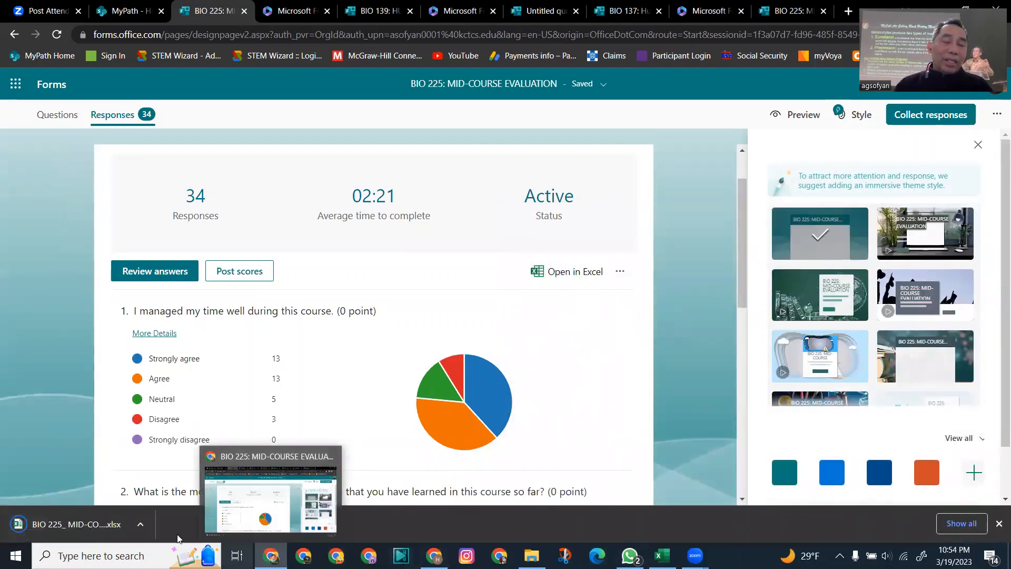
- Switch to the Excel workbook "BIO 225_ MID-COURSE EVALUATION FOR DISPLAY" and review the start and completion times of all responses
click(140, 526)
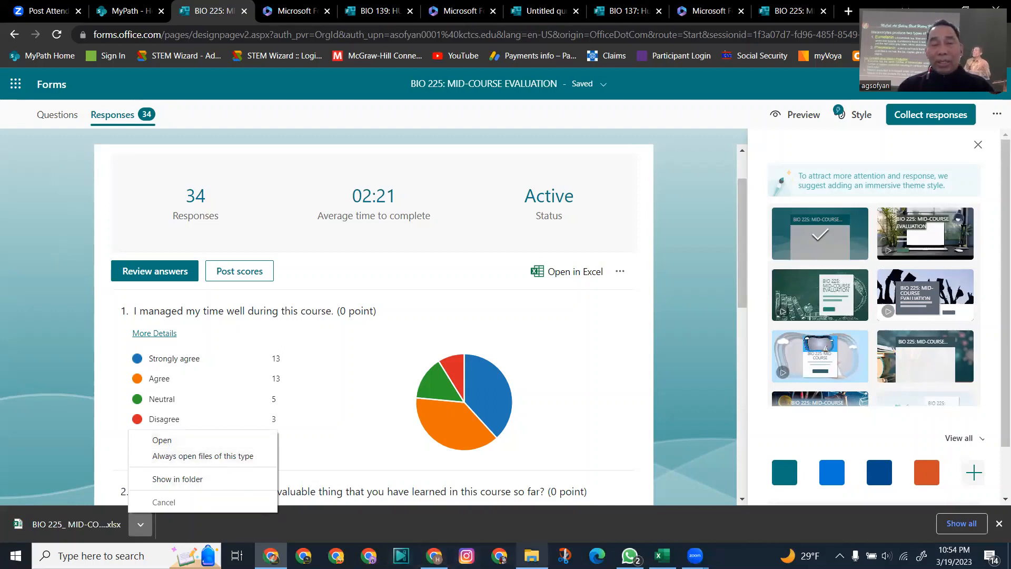
mouse_move(662, 555)
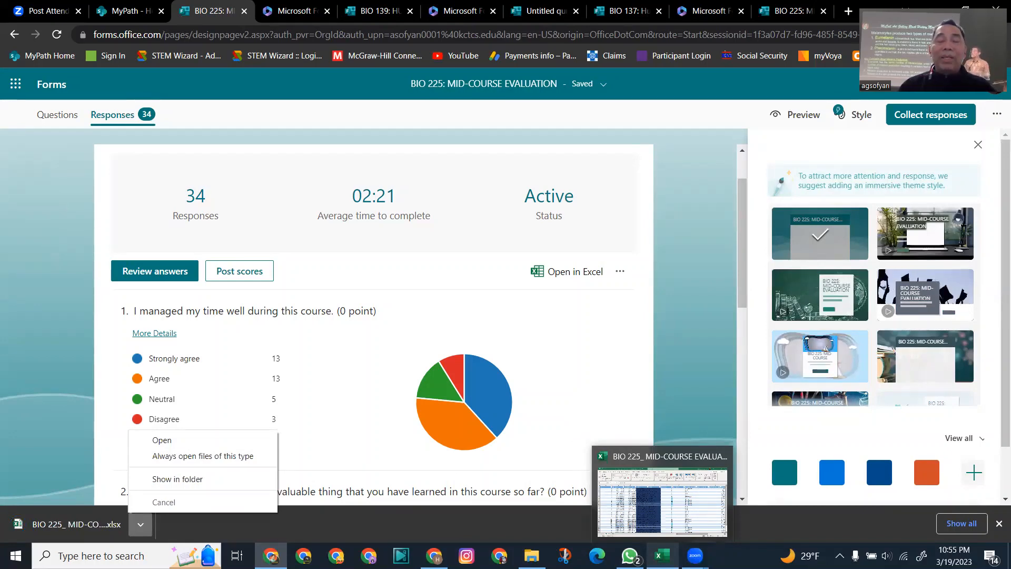
click(662, 555)
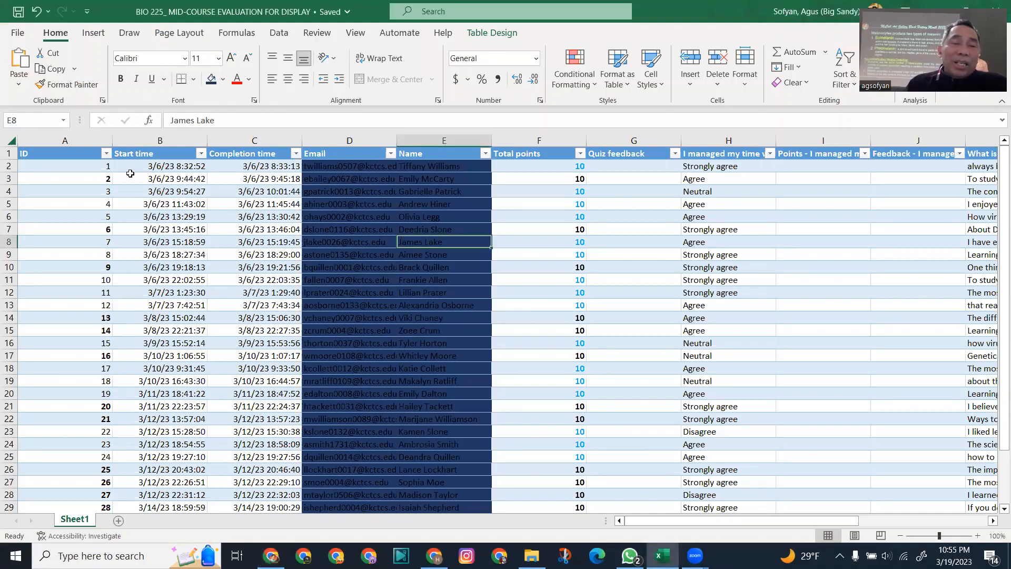
scroll(126, 174, down, 2)
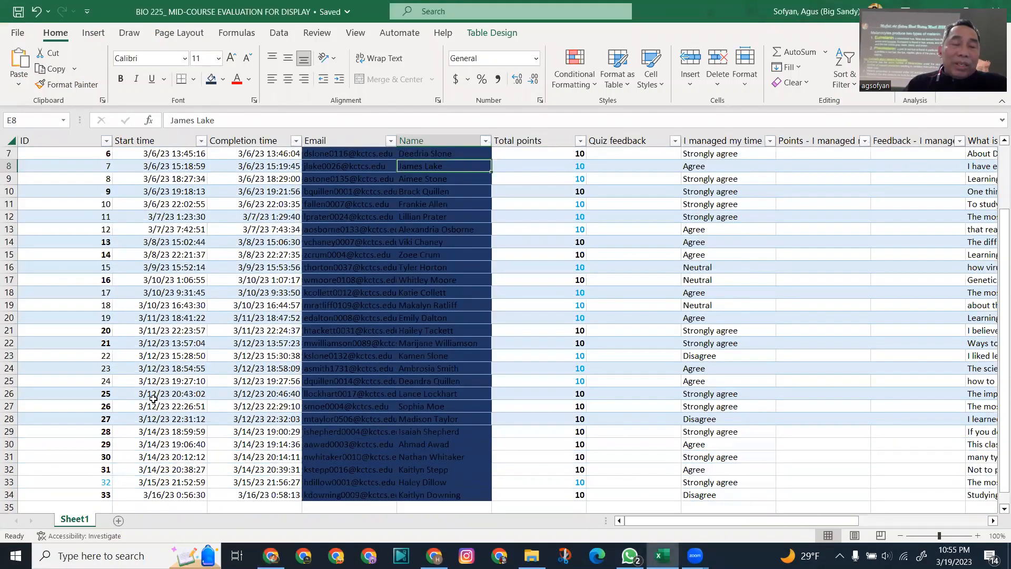
scroll(153, 379, up, 2)
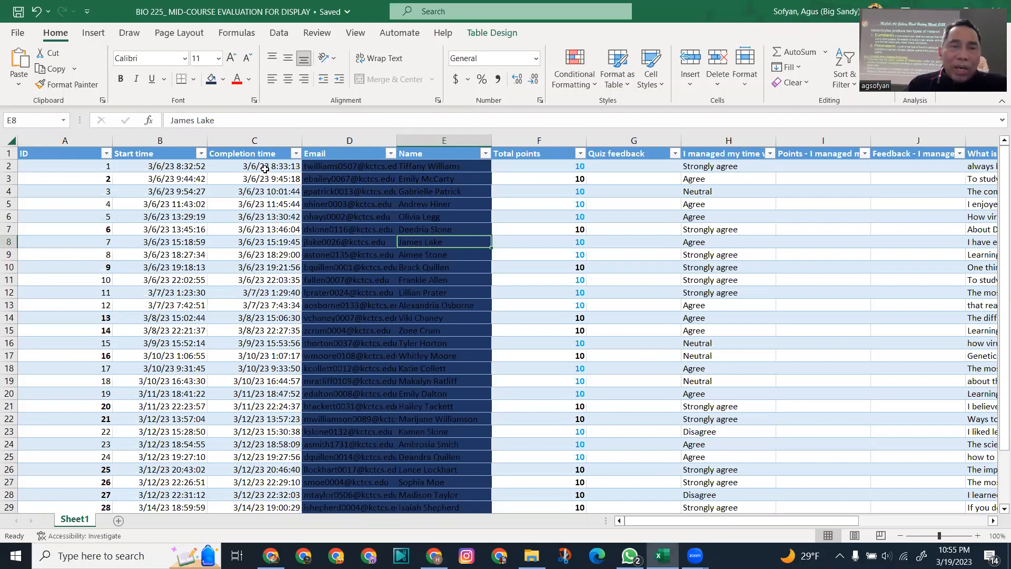
scroll(268, 190, down, 1)
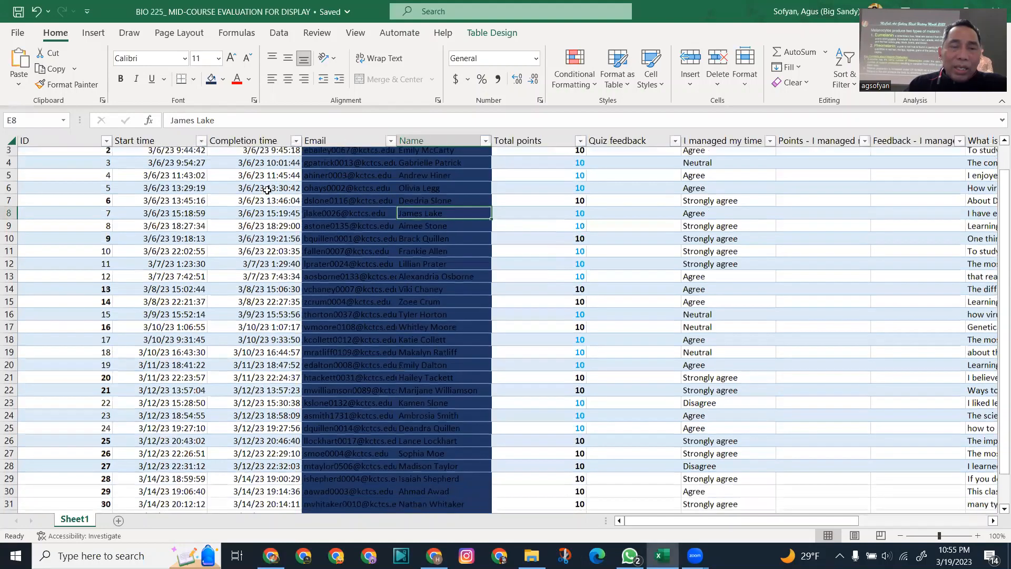
scroll(268, 190, up, 1)
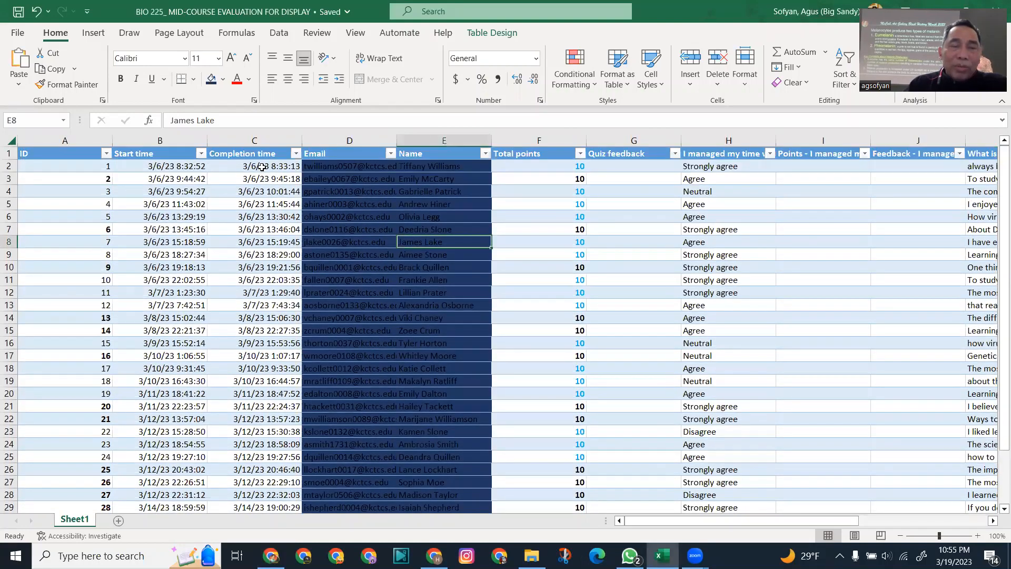
scroll(261, 167, down, 5)
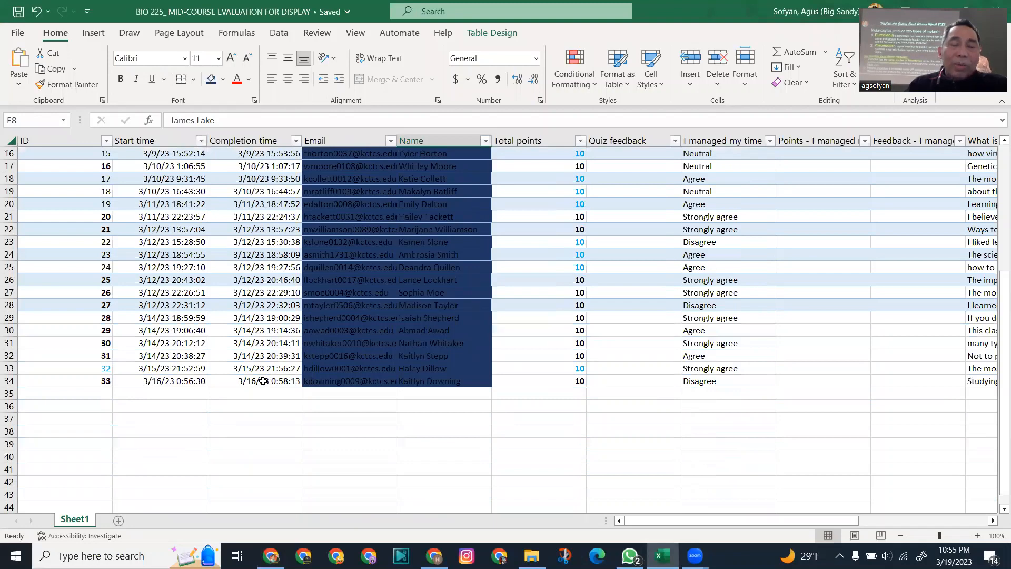
scroll(525, 336, up, 5)
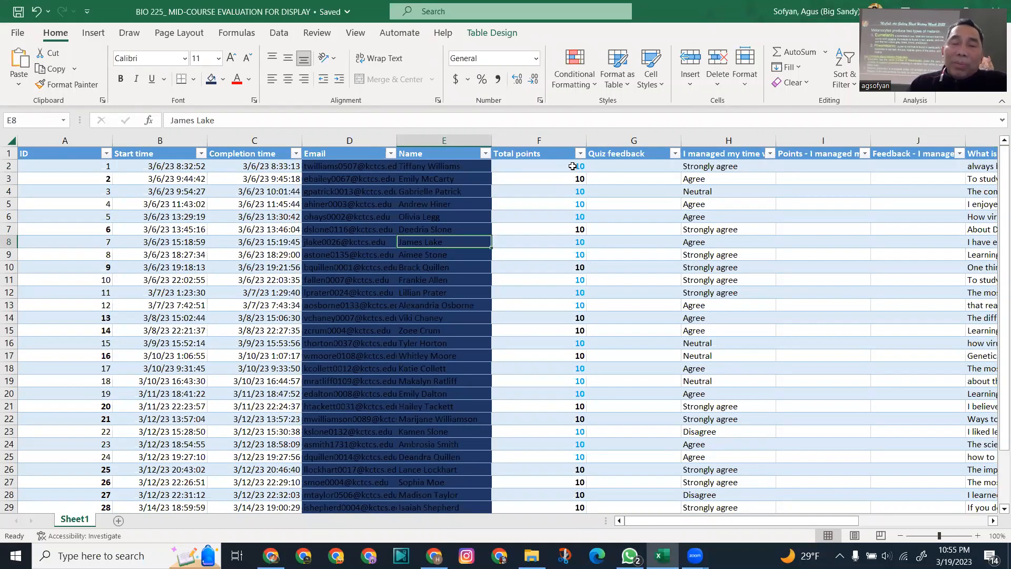
- Check the total points awarded to the first few respondents in the evaluation sheet
click(568, 167)
click(570, 181)
click(564, 205)
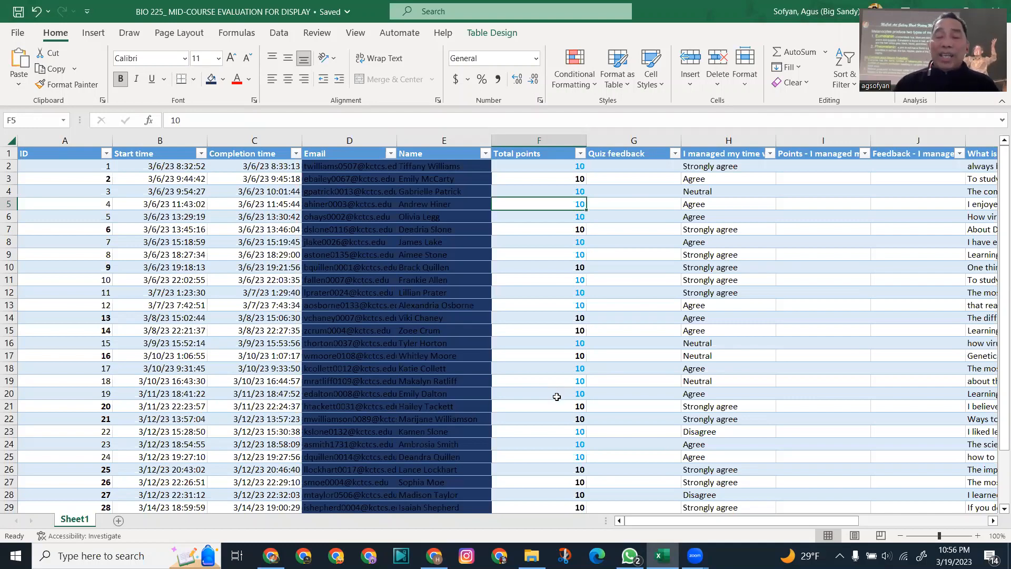
click(695, 556)
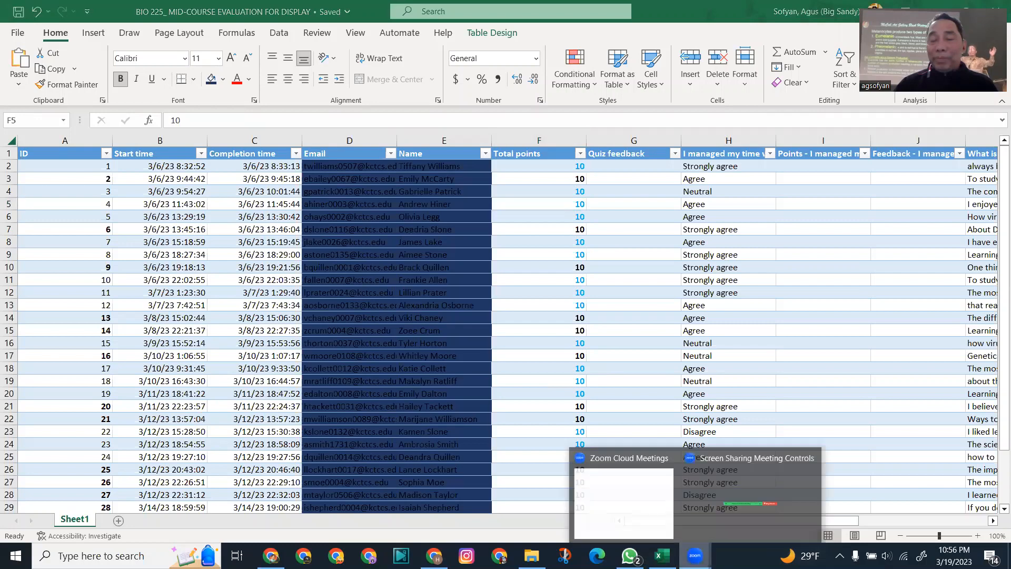